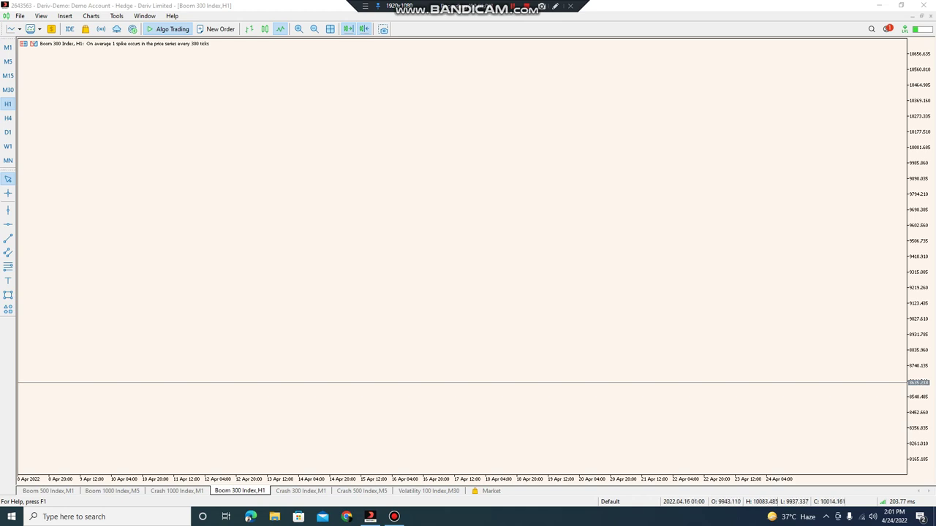
Step: Turn off algo trading and draw a tall, narrow rectangle as a candle body near 13 April, from about 10190 down to 9430
key(ctrl+e)
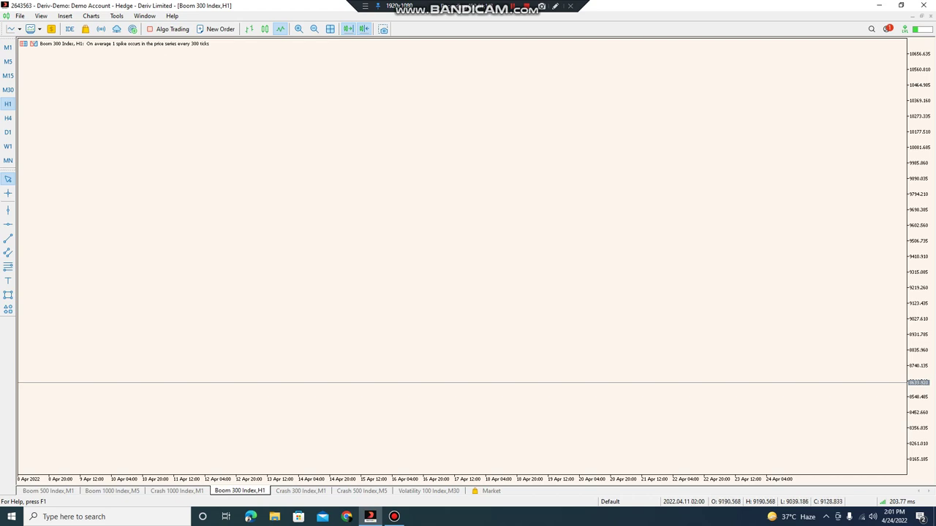
click(8, 294)
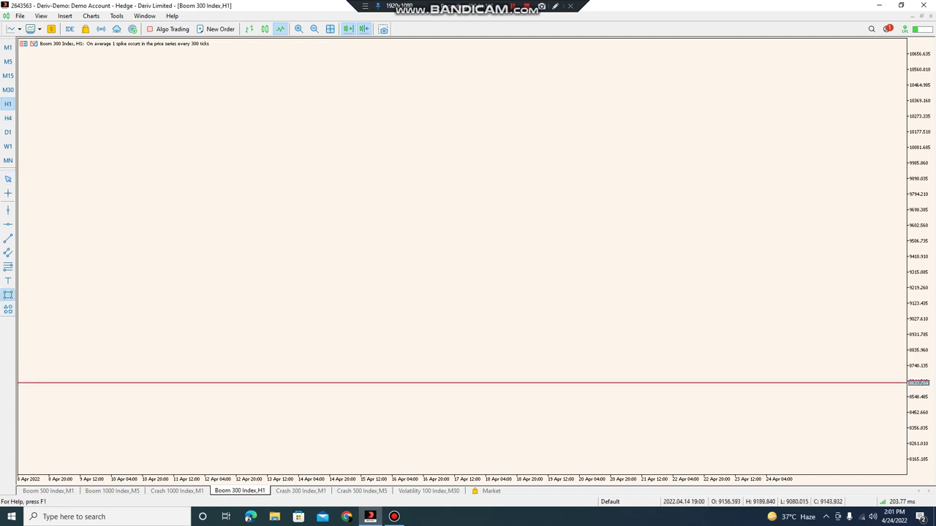
drag(265, 129, 277, 253)
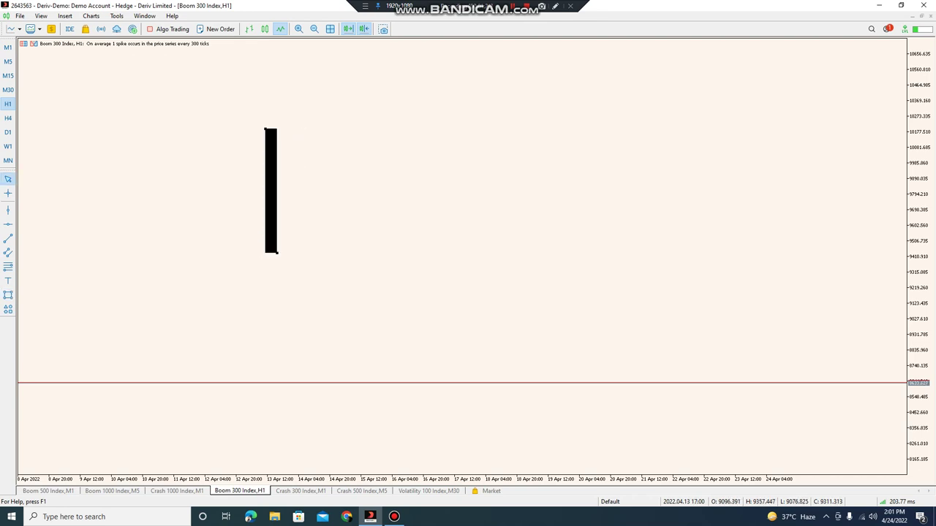
Step: Add short vertical trendlines as wicks above and below the candle body, and deselect the wicks and body
click(8, 238)
drag(271, 110, 271, 130)
double_click(270, 131)
click(8, 239)
drag(270, 248, 271, 267)
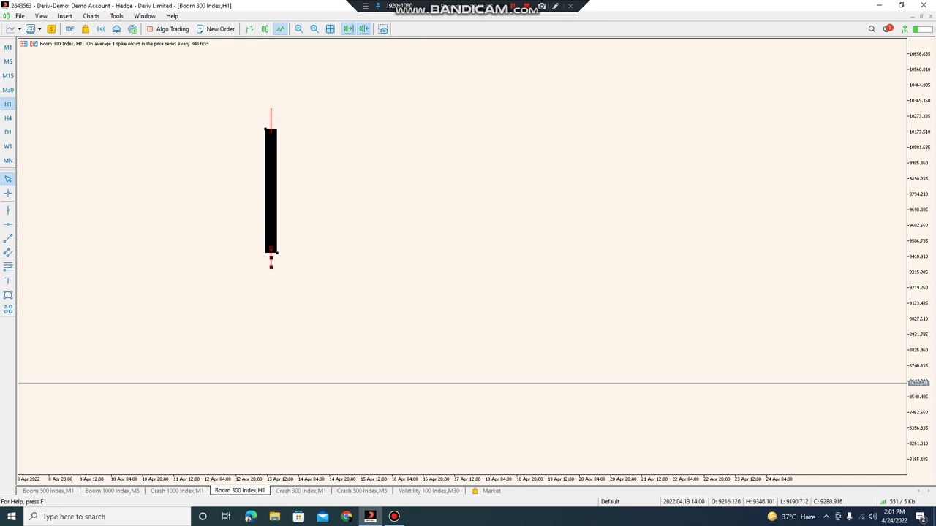
double_click(271, 259)
double_click(276, 252)
Step: Enclose the candle in a large rectangle and draw four narrow rectangles inside it, an upper and a lower one on each side of the candle
click(8, 295)
drag(234, 98, 316, 287)
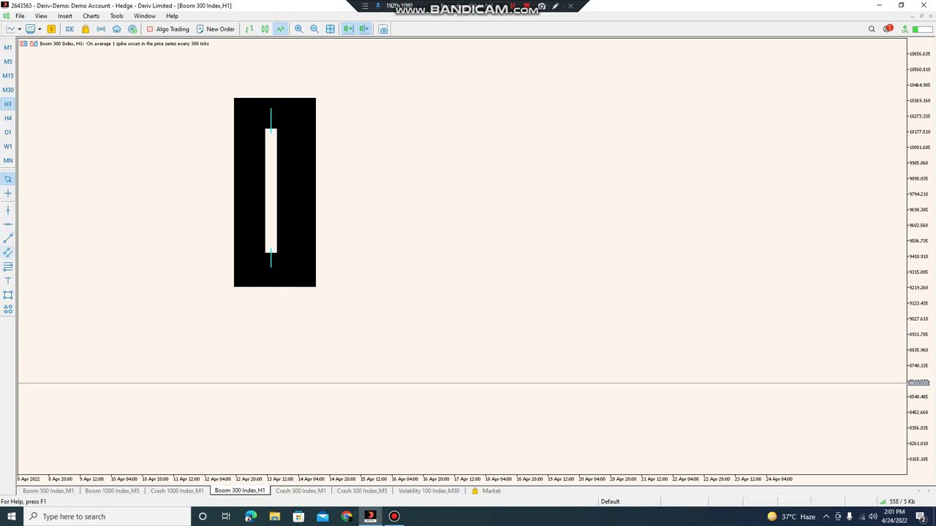
click(8, 295)
drag(239, 219, 255, 288)
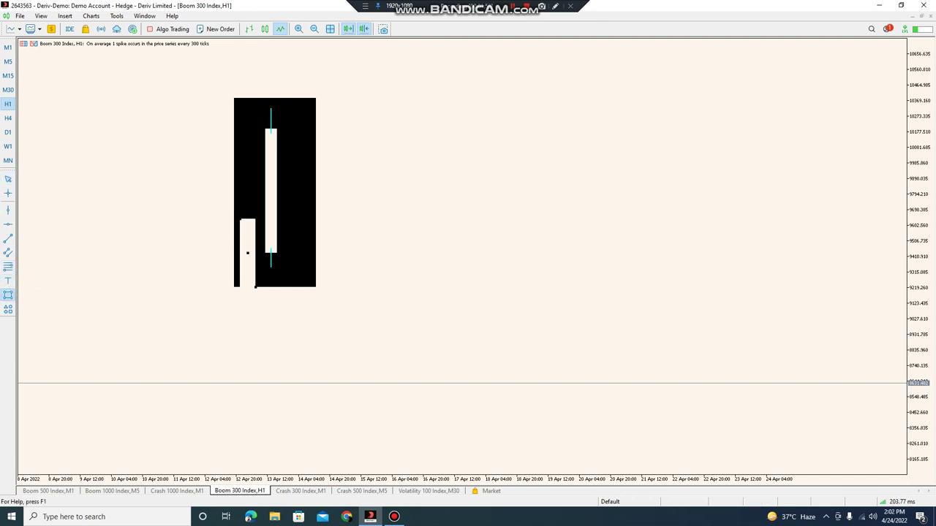
drag(240, 96, 254, 148)
click(8, 295)
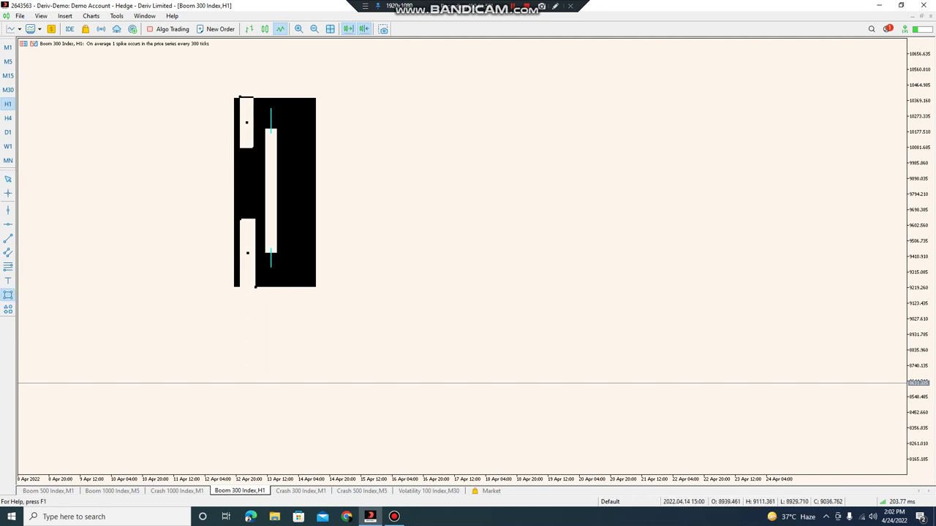
drag(280, 96, 291, 122)
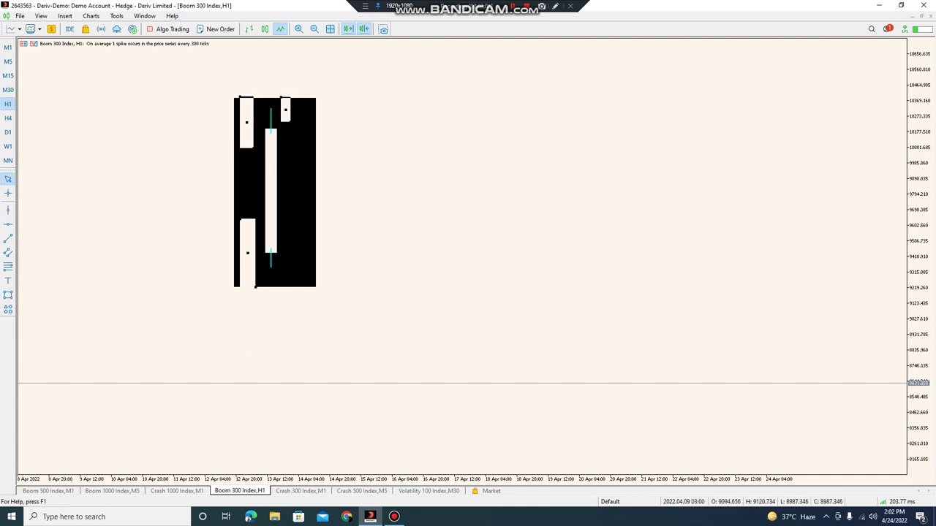
click(8, 295)
mouse_move(277, 254)
mouse_down()
mouse_move(257, 261)
mouse_move(284, 284)
mouse_up()
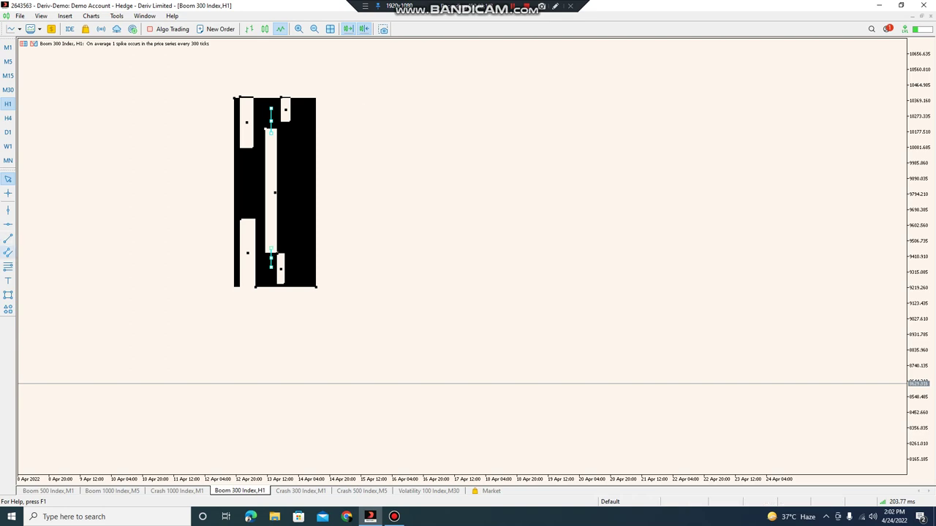
Step: Draw four narrow rectangles as a rising staircase of candles beside the large box, spanning about 8700 to 10430
click(8, 294)
mouse_move(371, 324)
mouse_down()
mouse_move(348, 272)
mouse_move(382, 253)
mouse_move(388, 166)
mouse_up()
click(8, 294)
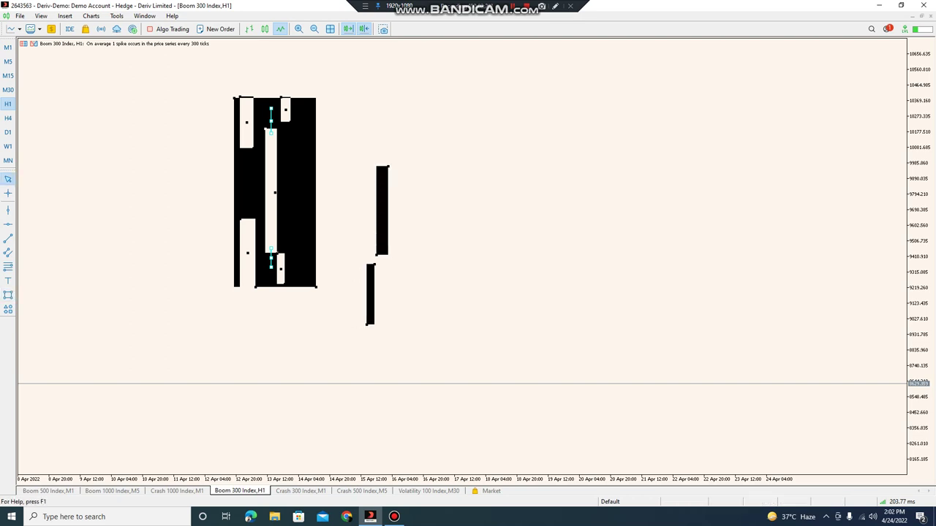
click(8, 294)
drag(389, 158, 401, 90)
click(9, 295)
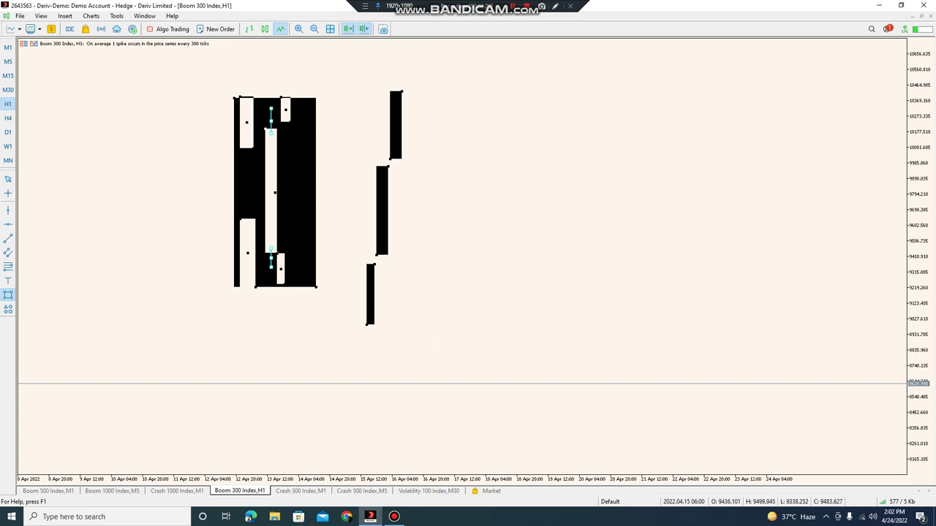
drag(367, 323, 355, 373)
Step: Draw two gently falling trendlines, one on each side of the lowest staircase rectangle
click(8, 238)
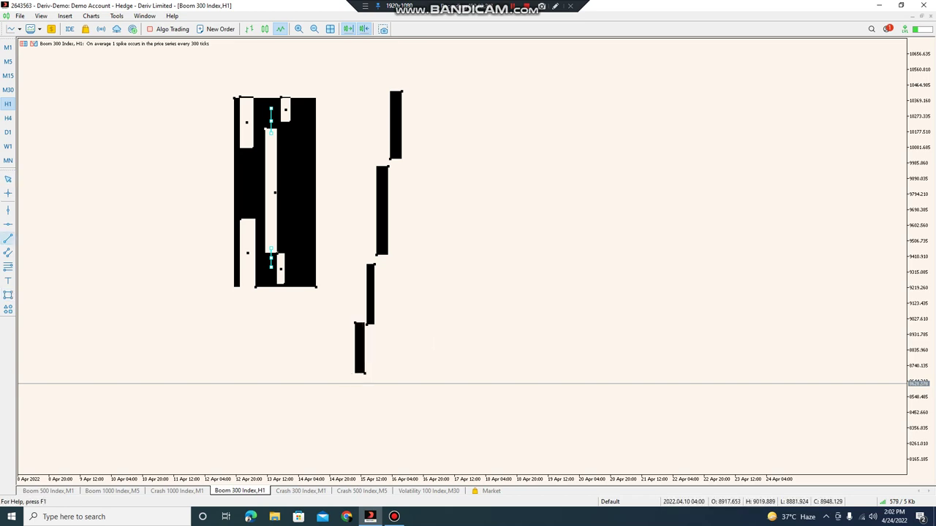
drag(284, 327, 343, 343)
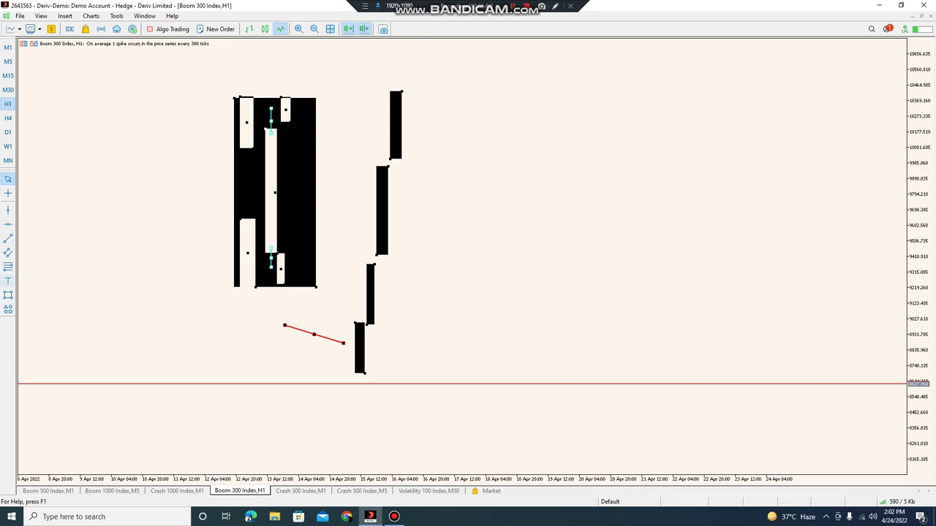
click(7, 295)
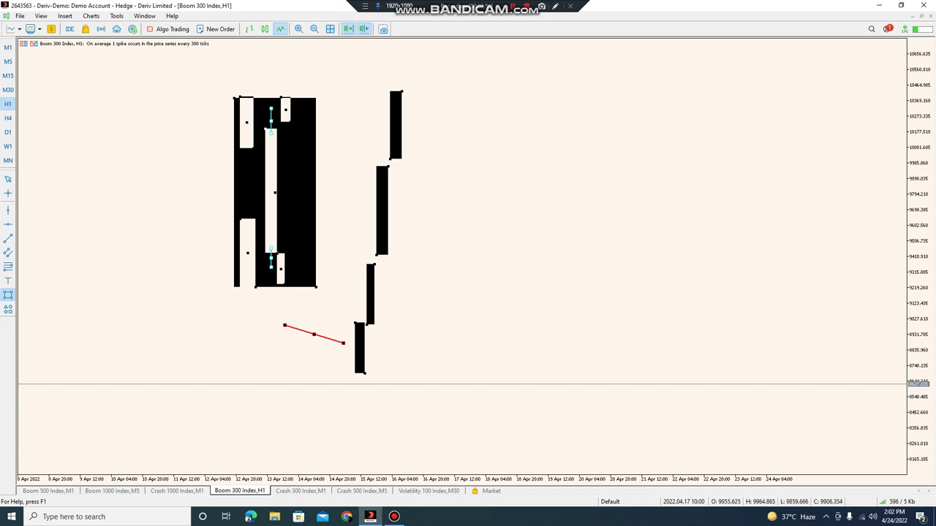
click(8, 239)
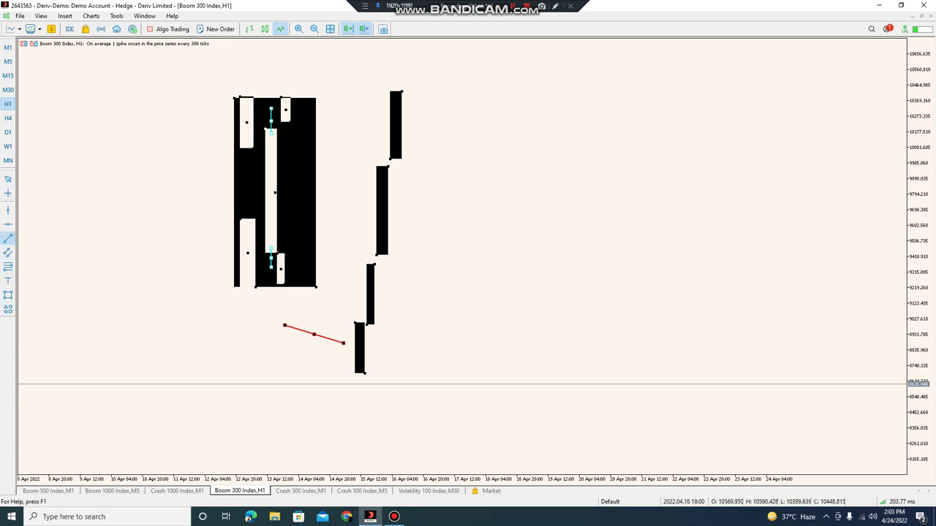
drag(443, 373, 373, 355)
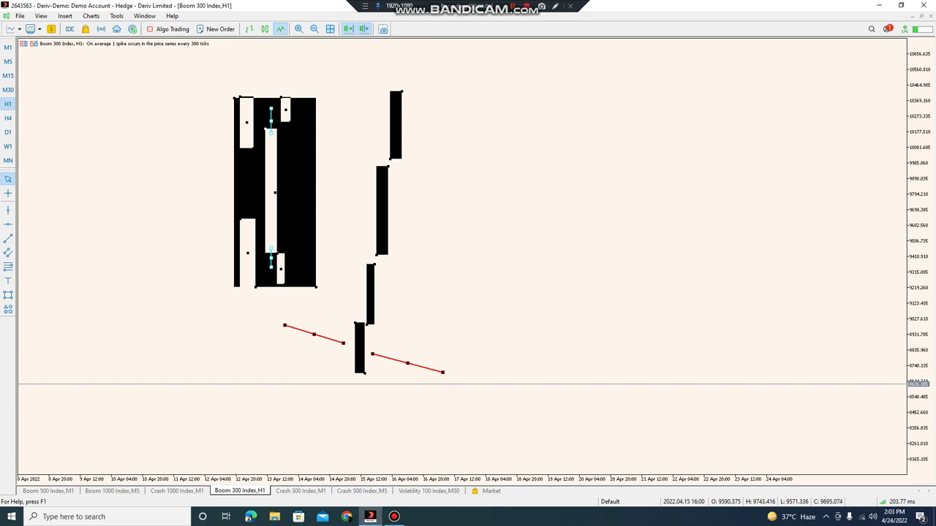
Step: Draw two overlapping wide, flat rectangles as a zone across the base of the lowest staircase rectangle
click(8, 295)
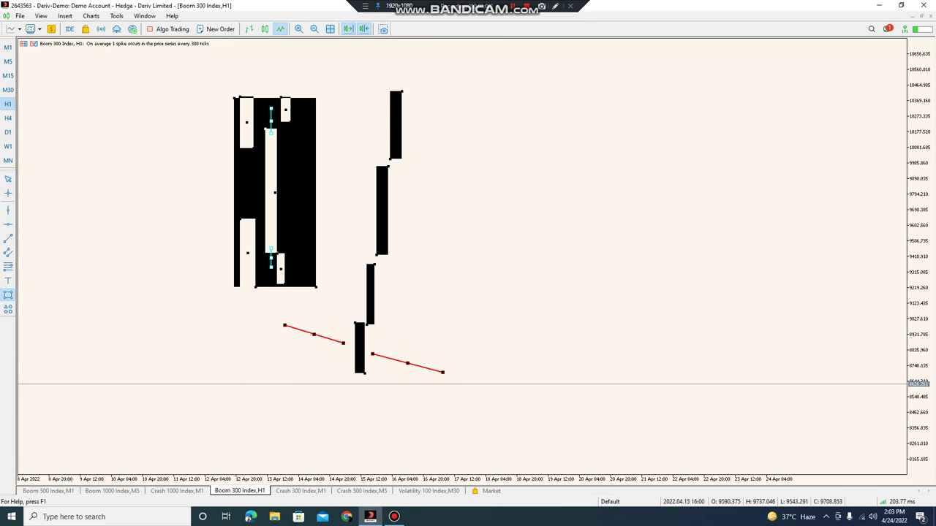
drag(270, 377, 476, 364)
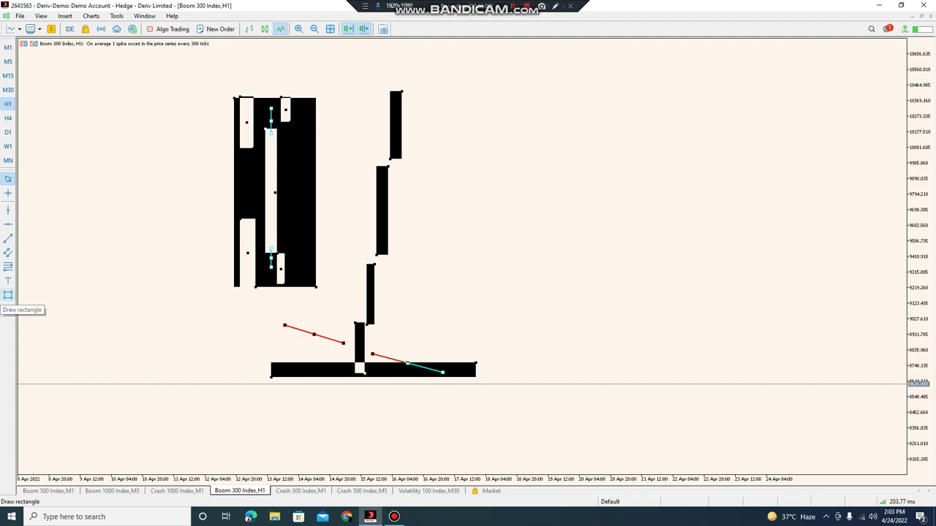
click(8, 295)
mouse_move(322, 354)
mouse_down()
mouse_move(374, 375)
mouse_move(420, 374)
mouse_up()
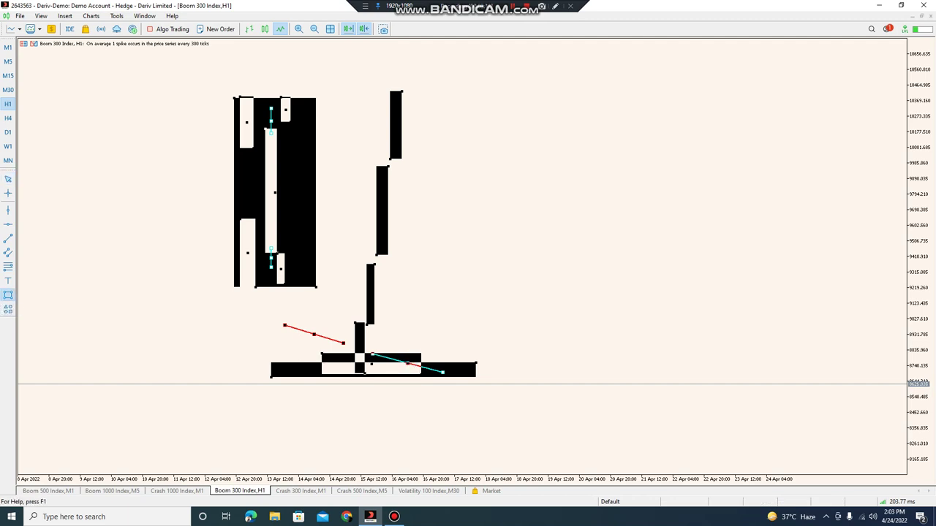
Step: Draw two tall, narrow rectangles side by side to the left of the wide base zone
click(8, 295)
mouse_move(249, 324)
mouse_down()
mouse_move(268, 353)
mouse_move(259, 401)
mouse_up()
click(8, 295)
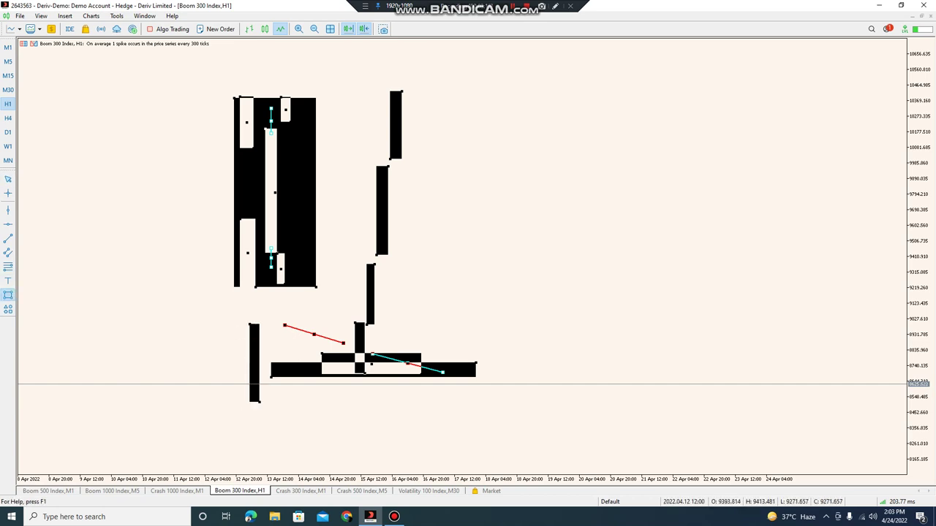
mouse_move(200, 333)
mouse_down()
mouse_move(233, 401)
mouse_move(219, 421)
mouse_up()
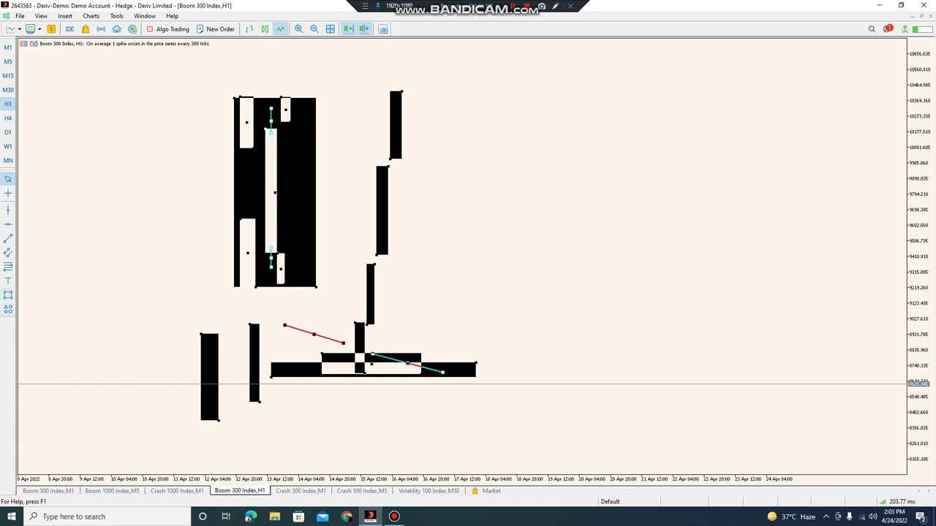
click(8, 295)
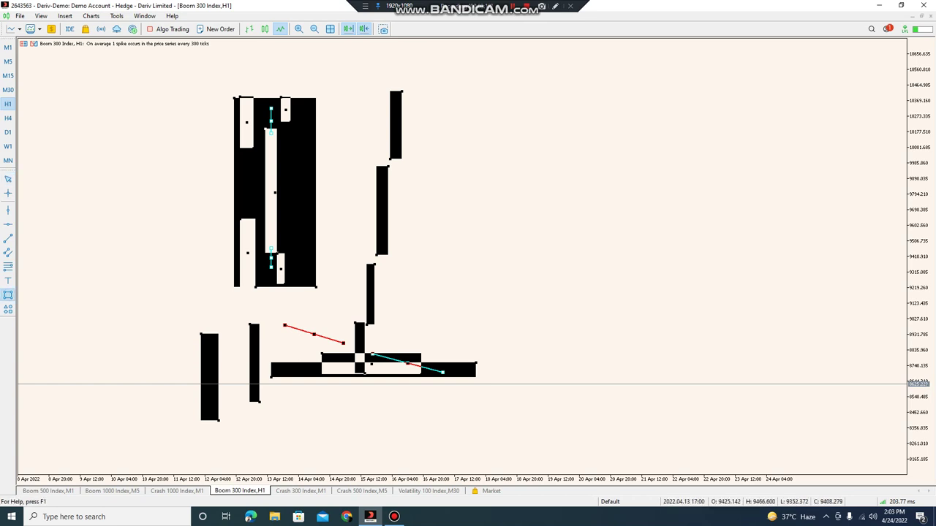
mouse_move(404, 259)
mouse_down()
mouse_move(432, 316)
mouse_move(418, 340)
mouse_up()
right_click(415, 338)
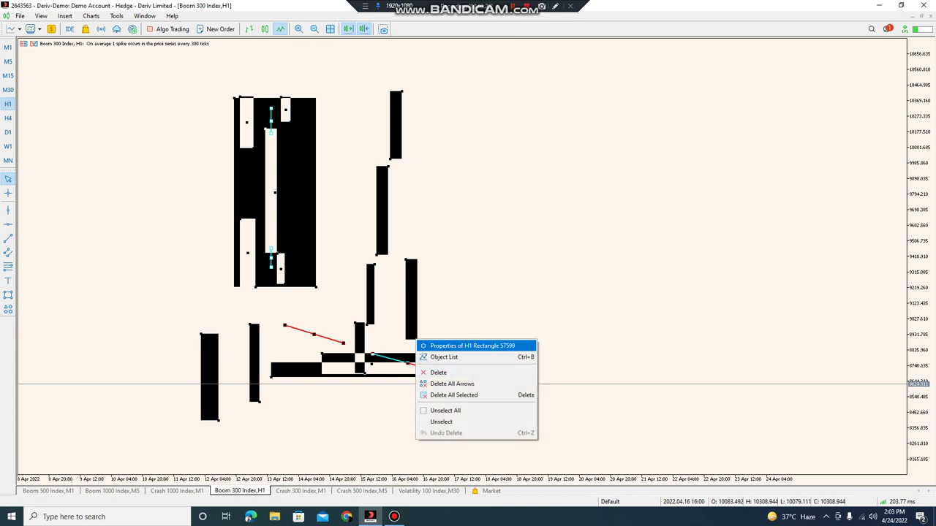
click(442, 373)
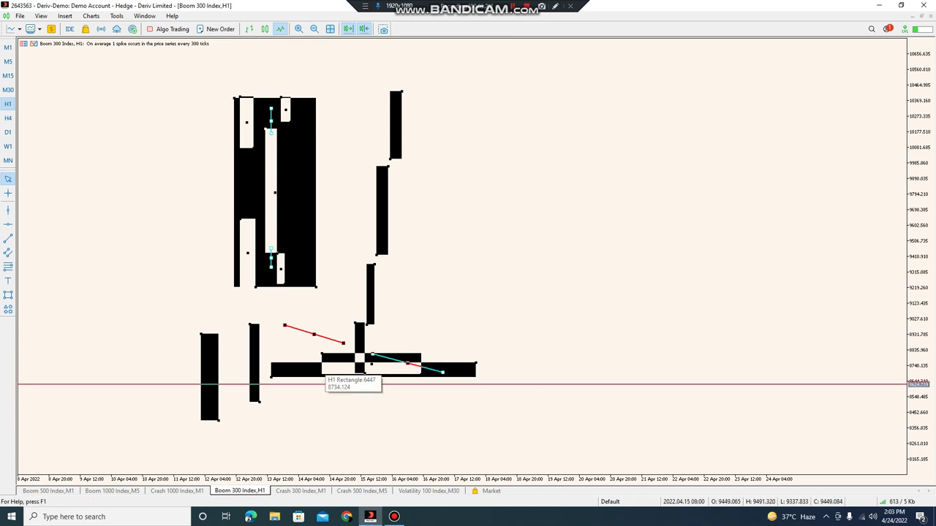
Step: Move the trendline on the right of the lowest staircase rectangle below the wide base zone and make it steep
drag(408, 364, 367, 403)
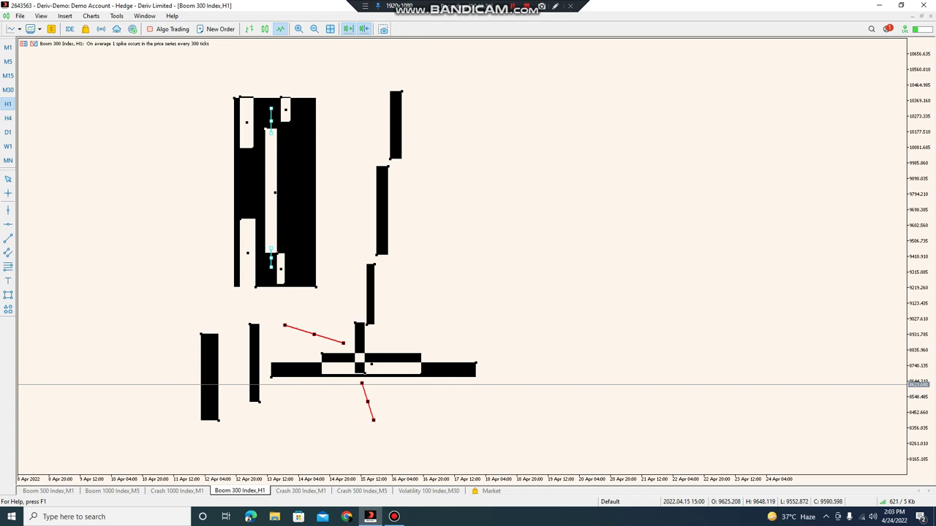
drag(367, 402, 368, 404)
drag(369, 406, 368, 406)
Step: Place a horizontal line across the chart at about 9692, through the second-highest staircase rectangle
click(8, 295)
click(8, 224)
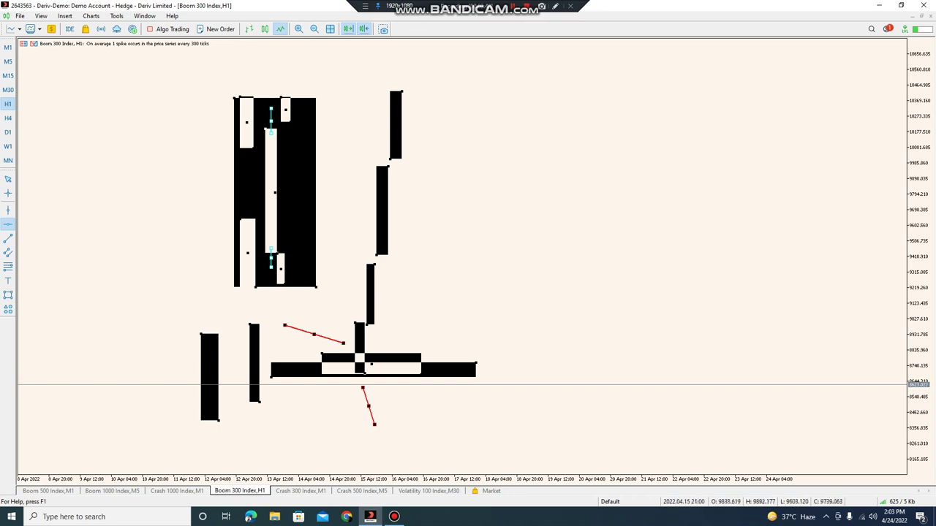
click(429, 210)
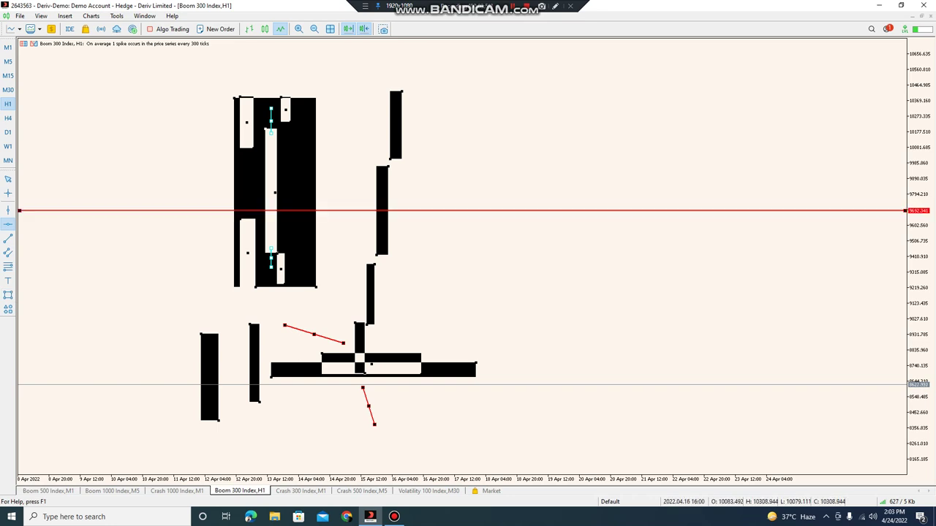
Step: Draw a trendline pointing at each of the two highest staircase rectangles, and a wide, thin rectangle across the top of the highest one
click(8, 238)
mouse_move(458, 187)
mouse_down()
mouse_move(386, 202)
mouse_move(395, 196)
mouse_up()
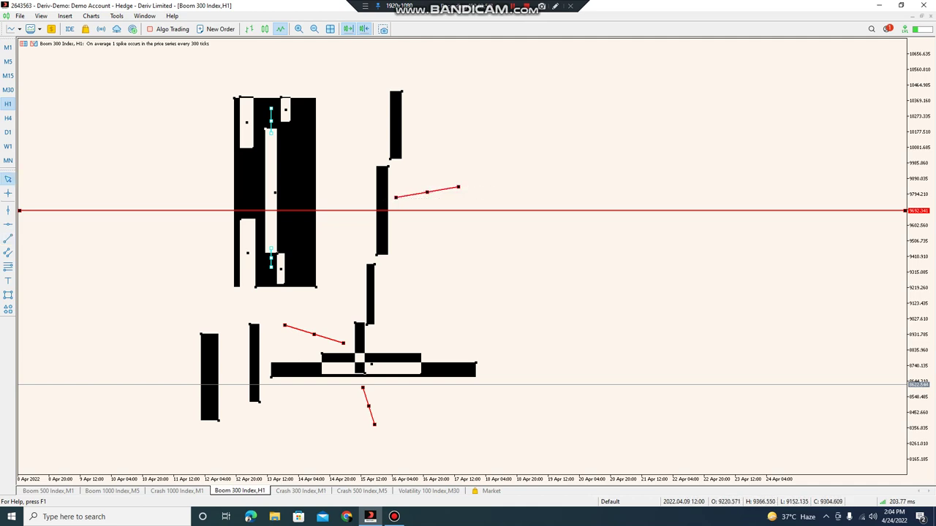
click(8, 238)
drag(468, 65, 412, 95)
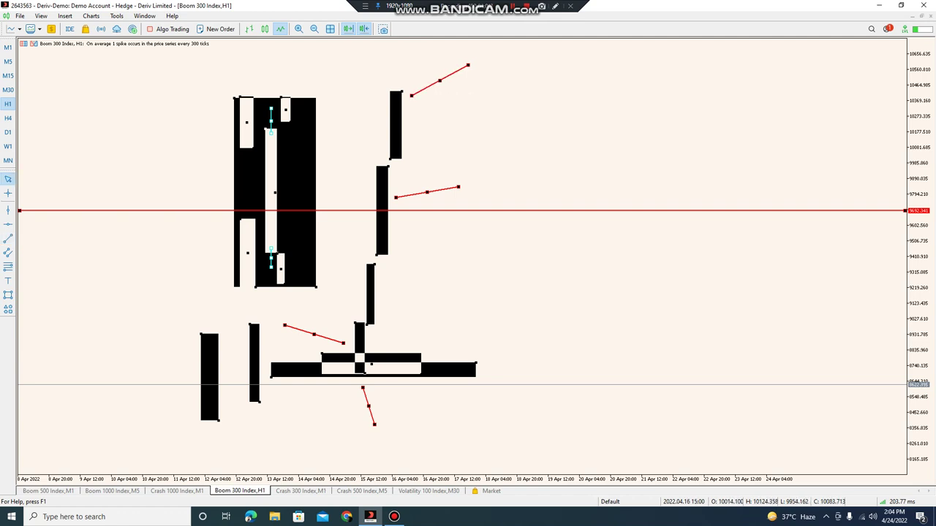
click(8, 294)
drag(361, 86, 495, 95)
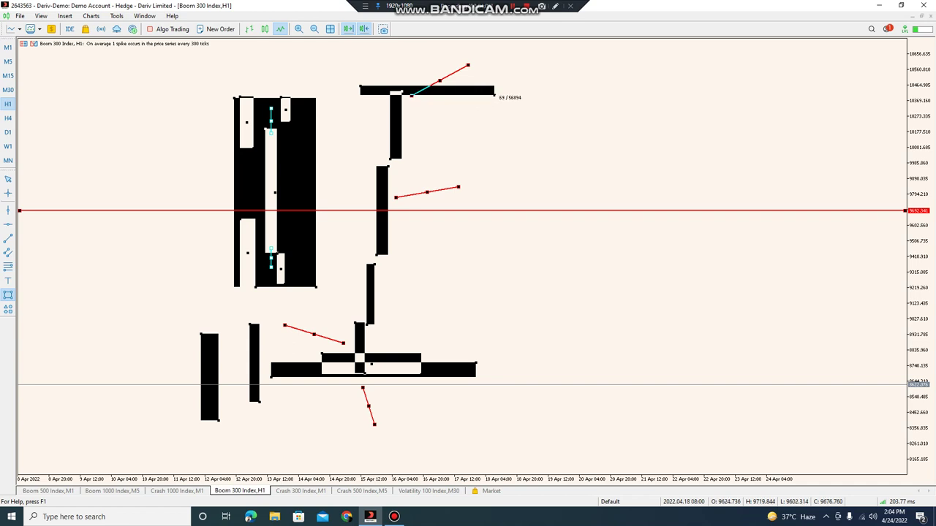
Step: Draw a three-segment falling zigzag of trendlines from the top zone down to the horizontal line
click(8, 238)
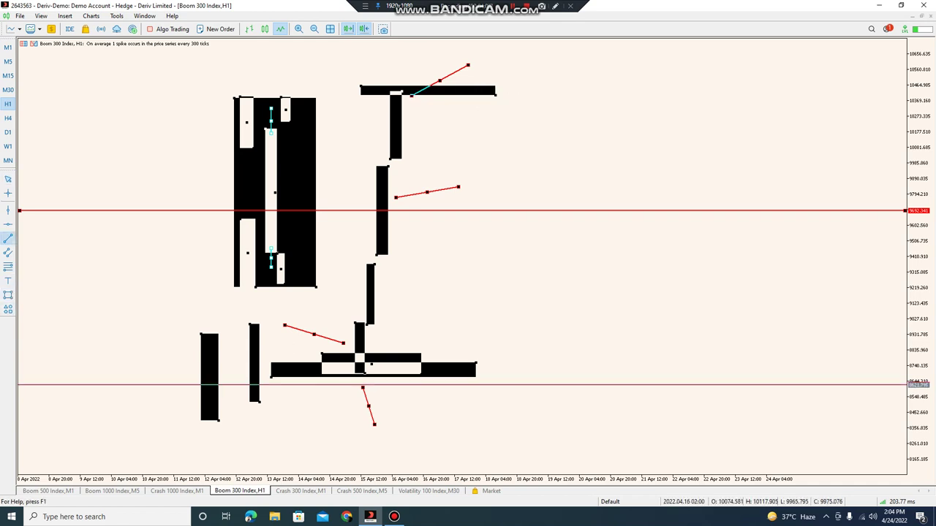
mouse_move(411, 95)
mouse_down()
mouse_move(457, 182)
mouse_move(481, 164)
mouse_move(501, 125)
mouse_move(538, 210)
mouse_up()
click(8, 239)
click(8, 238)
Step: Draw a three-segment rising zigzag of trendlines from the base zone, and move the middle pointer trendline just below the horizontal line
click(8, 238)
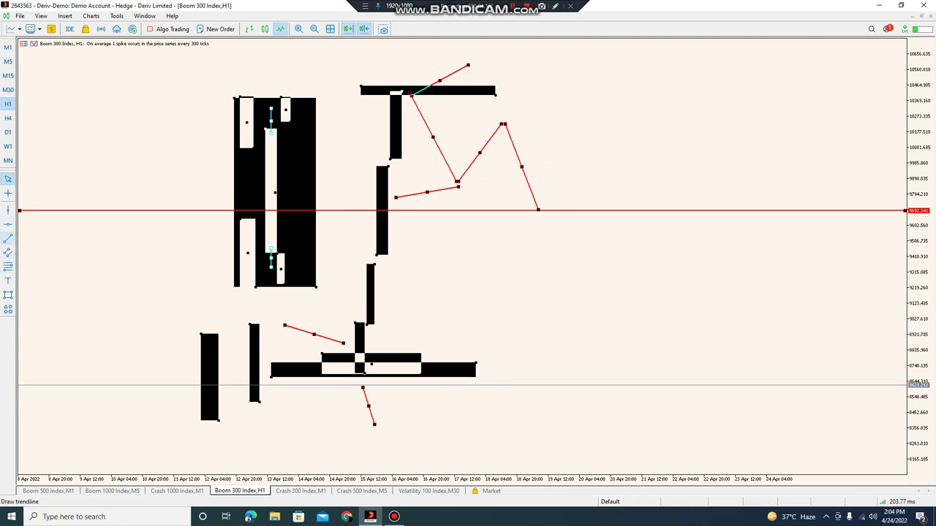
mouse_move(386, 369)
mouse_down()
mouse_move(451, 311)
mouse_move(490, 342)
mouse_up()
click(8, 239)
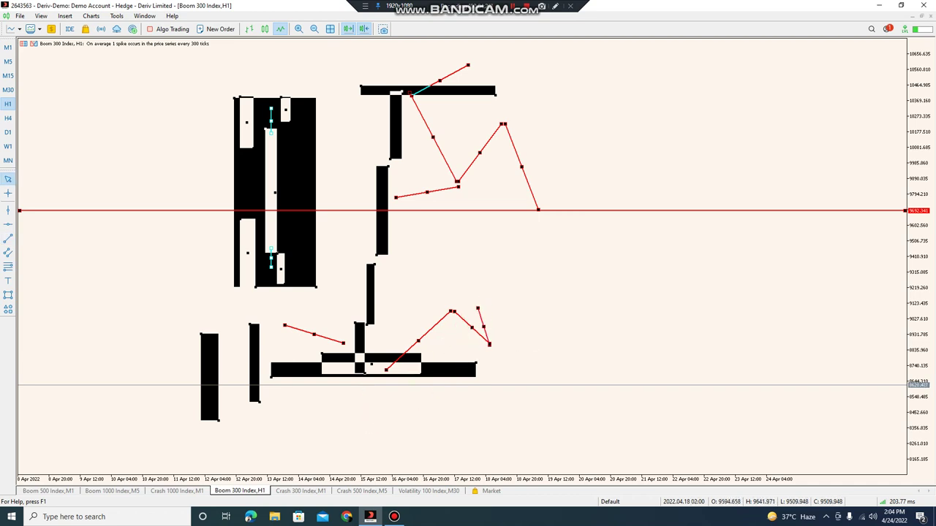
drag(477, 309, 555, 281)
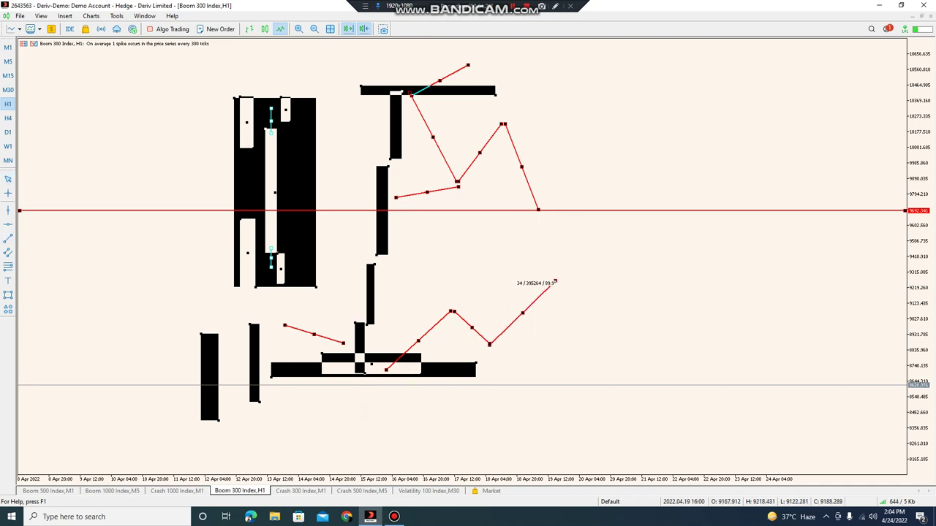
drag(427, 193, 462, 217)
Step: Draw four short, steep trendlines stepping down from the horizontal line near 22–23 April to about 8930
click(8, 238)
drag(716, 211, 743, 307)
click(8, 239)
click(8, 238)
click(8, 238)
drag(753, 301, 754, 334)
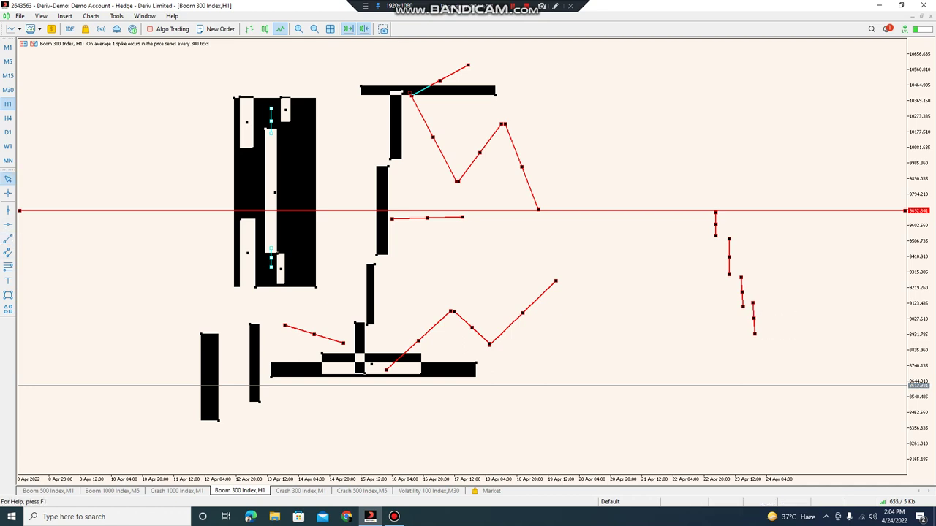
Step: Draw two more short, steep trendlines continuing the fall into the base zone, and extend the base and top zone rectangles to about 23–24 April
click(8, 239)
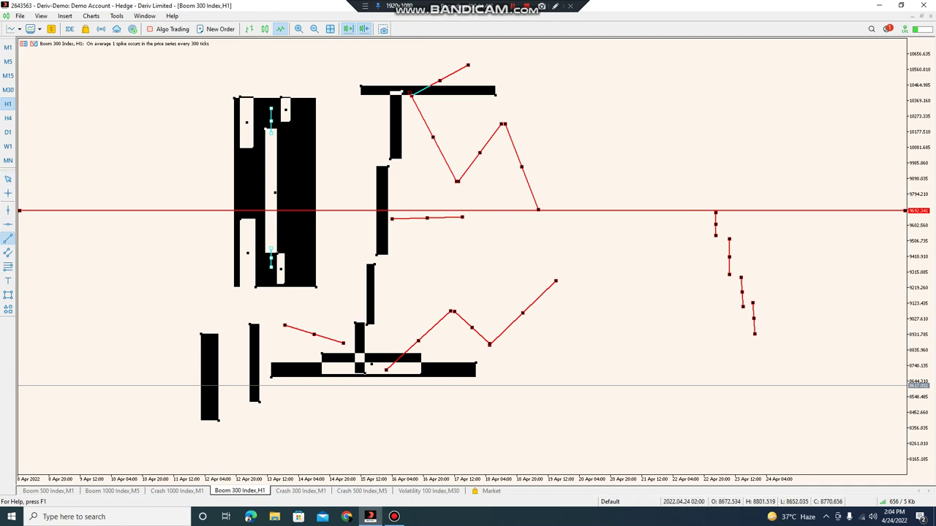
drag(761, 331, 763, 367)
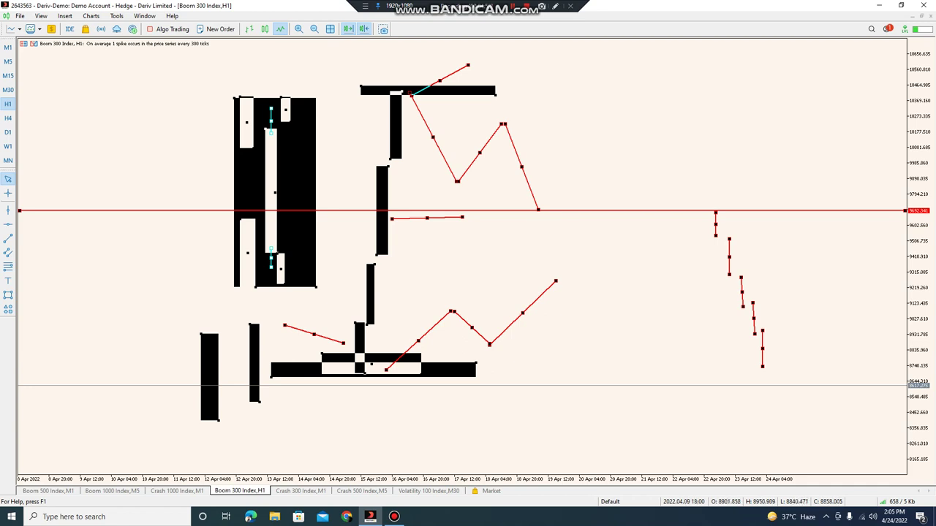
click(8, 239)
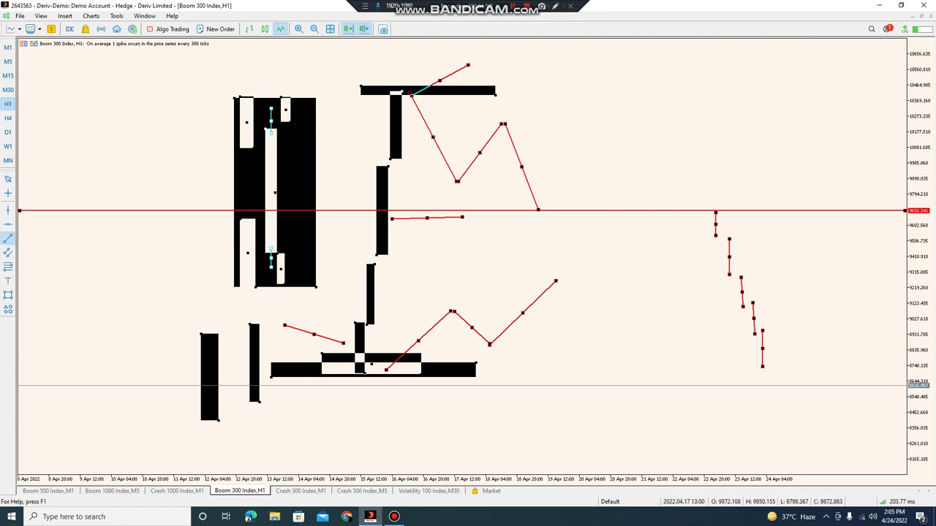
drag(768, 354, 769, 379)
drag(476, 363, 827, 366)
drag(495, 92, 754, 92)
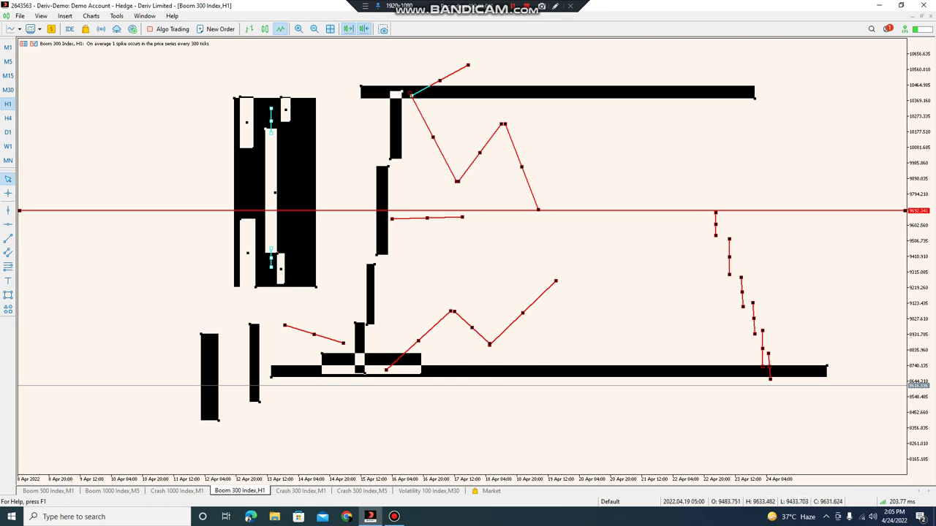
Step: Extend the falling zigzag with two trendlines that rise and return to the horizontal line, and move the upper pointer trendline above the top zone
click(8, 239)
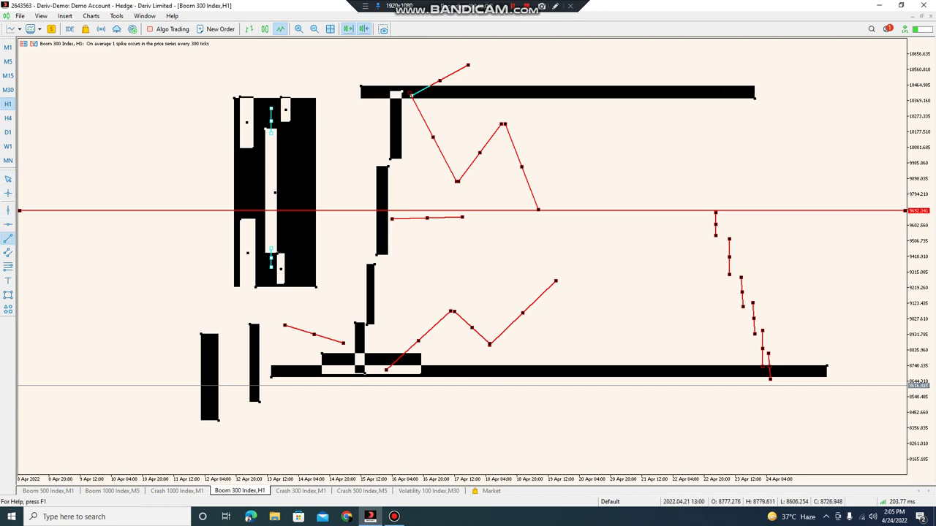
mouse_move(538, 209)
mouse_down()
mouse_move(606, 182)
mouse_move(608, 172)
mouse_move(713, 245)
mouse_move(710, 232)
mouse_move(637, 207)
mouse_up()
click(8, 239)
click(440, 81)
drag(440, 81, 429, 68)
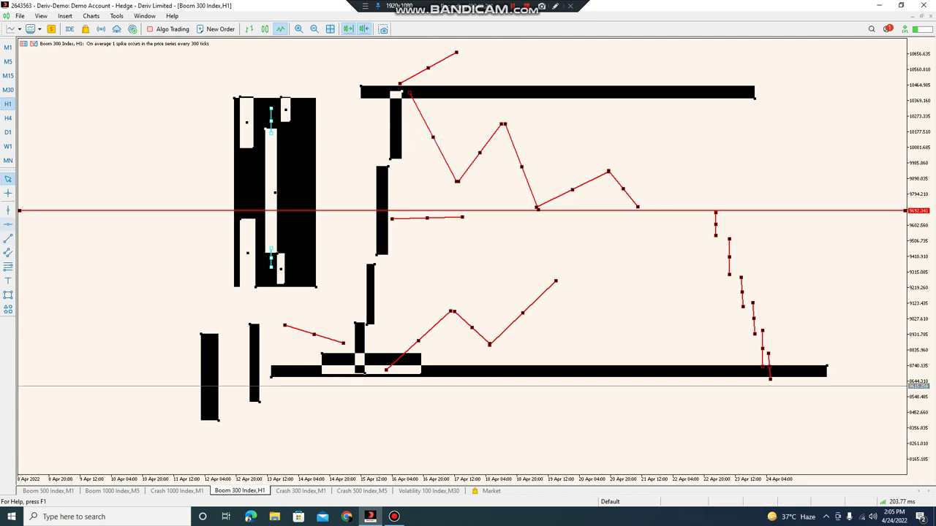
Step: Lengthen the lower pointer trendline slightly toward the base candle, and shorten the last segment of the rising zigzag to about 9200
click(8, 238)
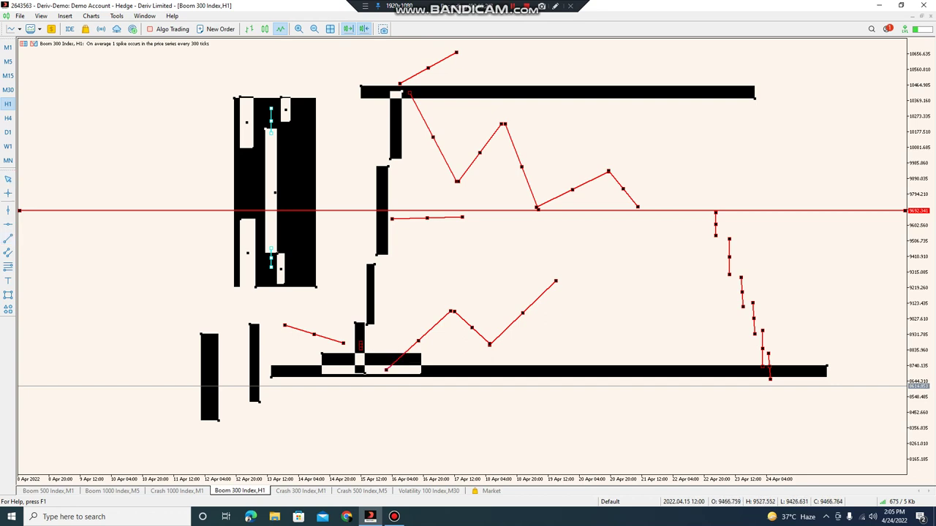
mouse_move(343, 343)
mouse_down()
mouse_move(353, 377)
mouse_move(348, 348)
mouse_up()
mouse_move(556, 280)
mouse_down()
mouse_move(580, 253)
mouse_move(545, 292)
mouse_up()
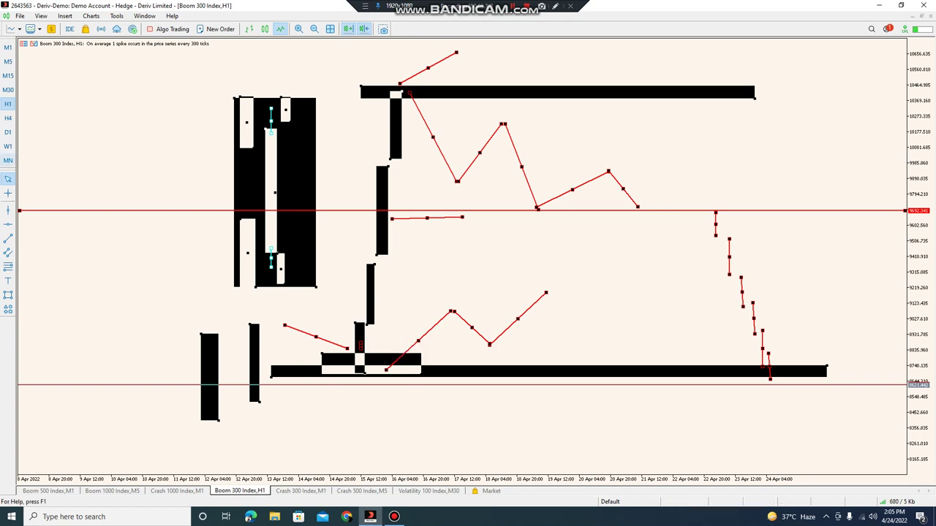
Step: Extend the rising zigzag with four more alternating falling and rising trendlines to about 22 April
click(7, 238)
mouse_move(547, 292)
mouse_down()
mouse_move(585, 318)
mouse_move(633, 279)
mouse_up()
click(7, 239)
click(7, 238)
drag(633, 280, 710, 271)
click(7, 238)
click(7, 238)
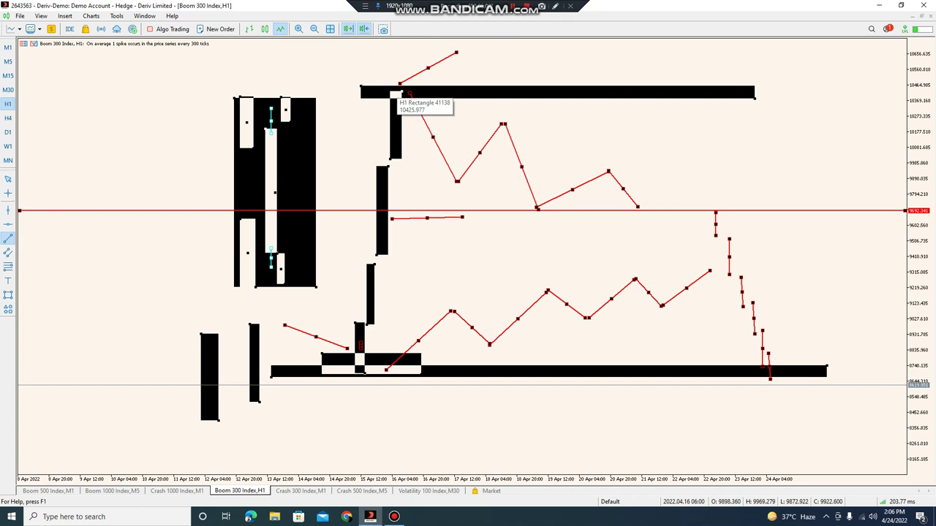
Step: Draw a short falling trendline near 10–11 April, and delete all selected objects from the chart
drag(97, 258, 141, 289)
right_click(140, 289)
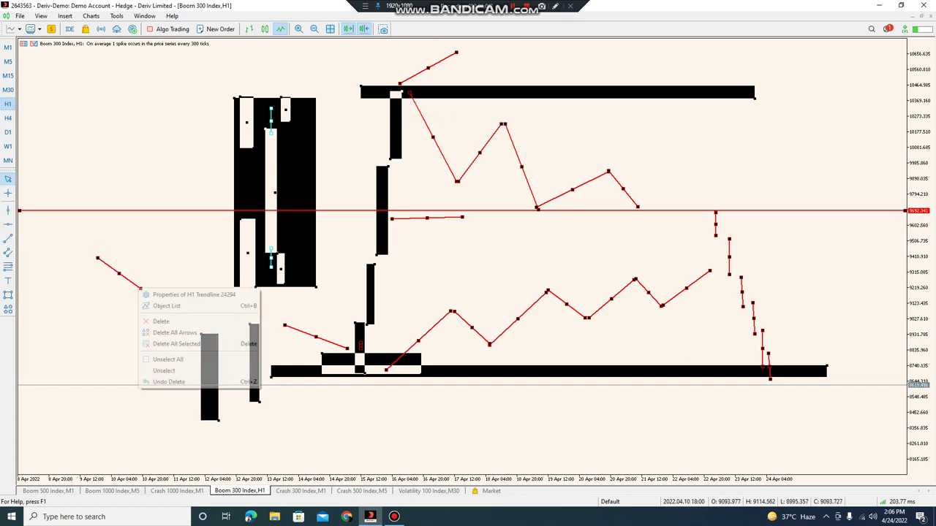
click(177, 344)
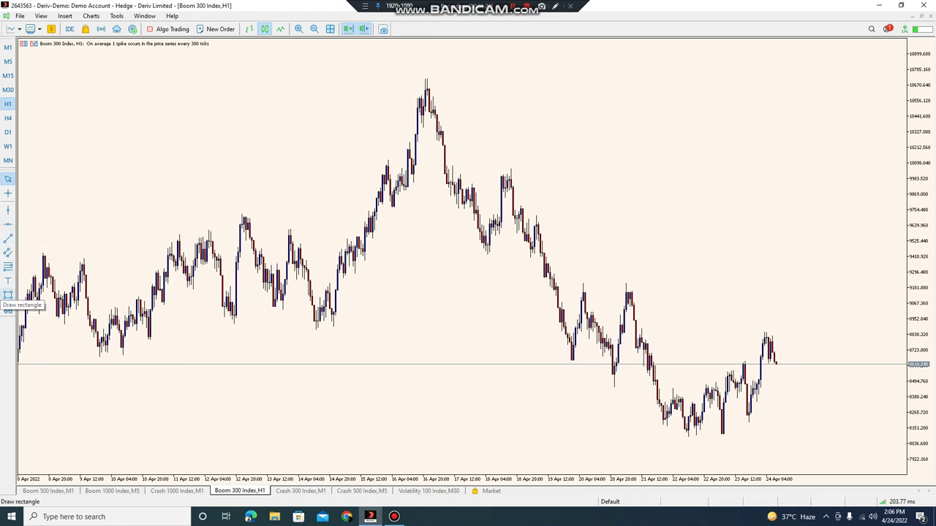
Step: Turn off auto scroll and chart shift, and draw a resistance-zone rectangle over the 16 April peak extending to about 19 April
click(298, 29)
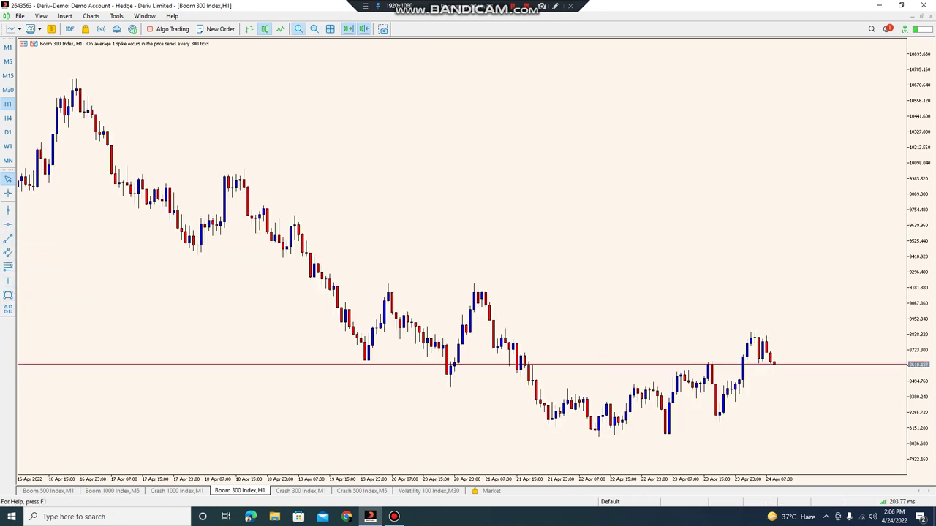
drag(322, 263, 628, 263)
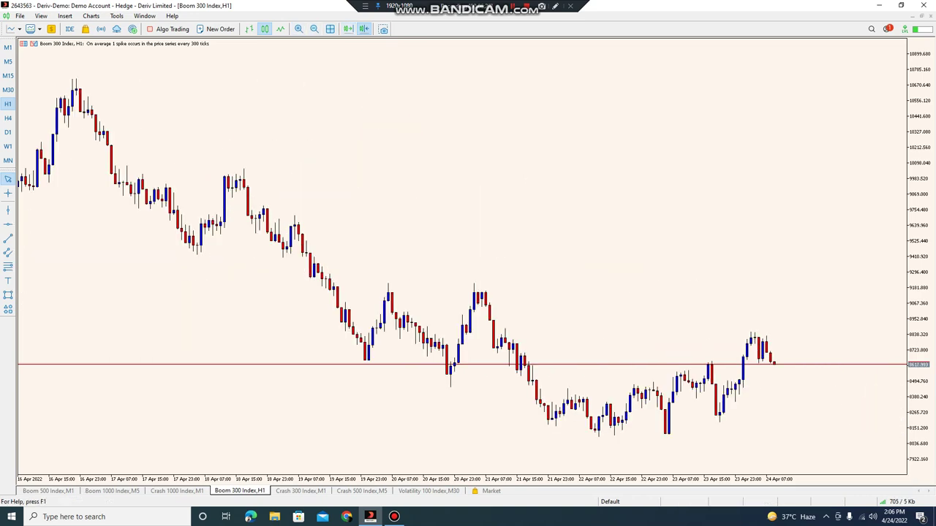
click(348, 29)
click(299, 29)
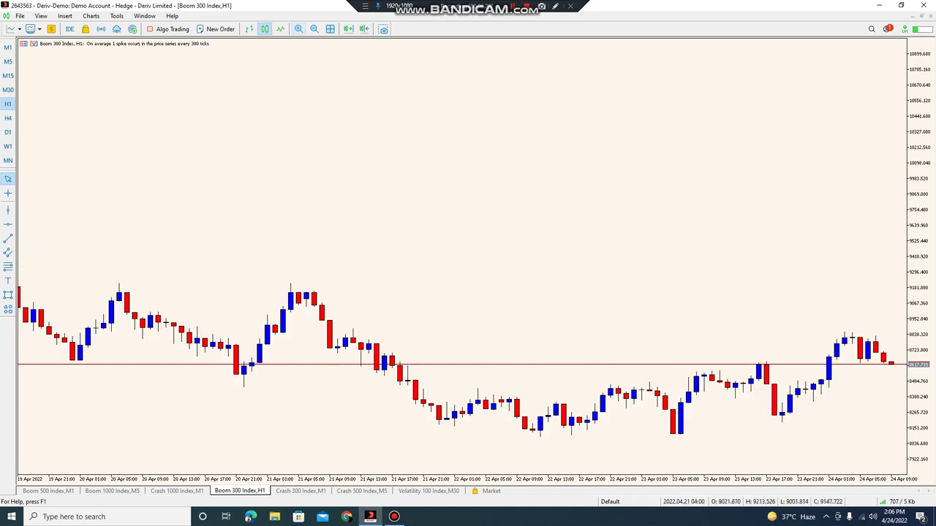
scroll(462, 293, up, 10)
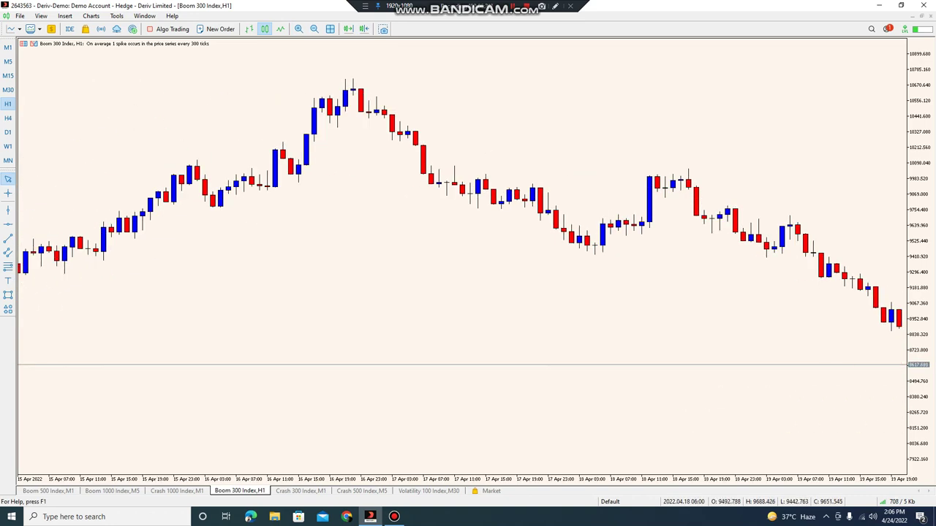
click(8, 295)
mouse_move(328, 70)
mouse_down()
mouse_move(402, 95)
mouse_move(859, 91)
mouse_up()
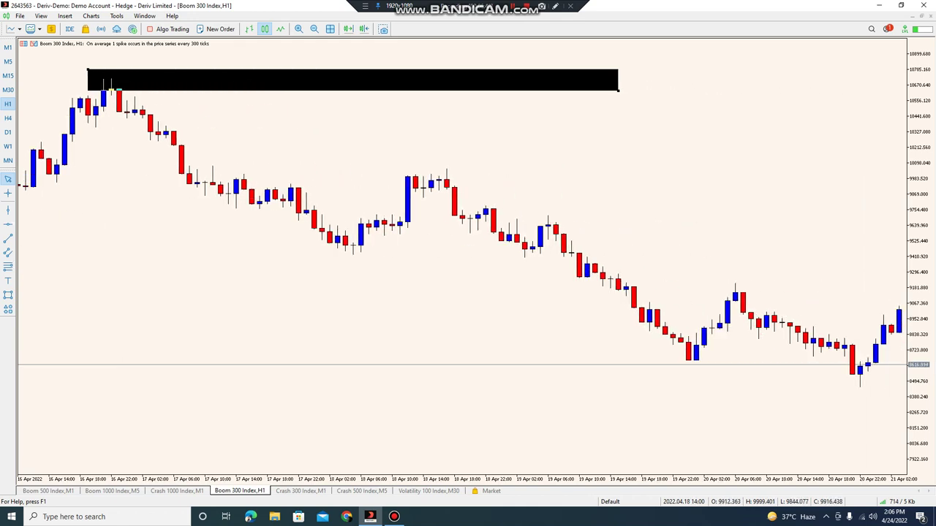
Step: Draw a falling trendline from the 16 April peak to the 23 April low, and delete it
click(314, 29)
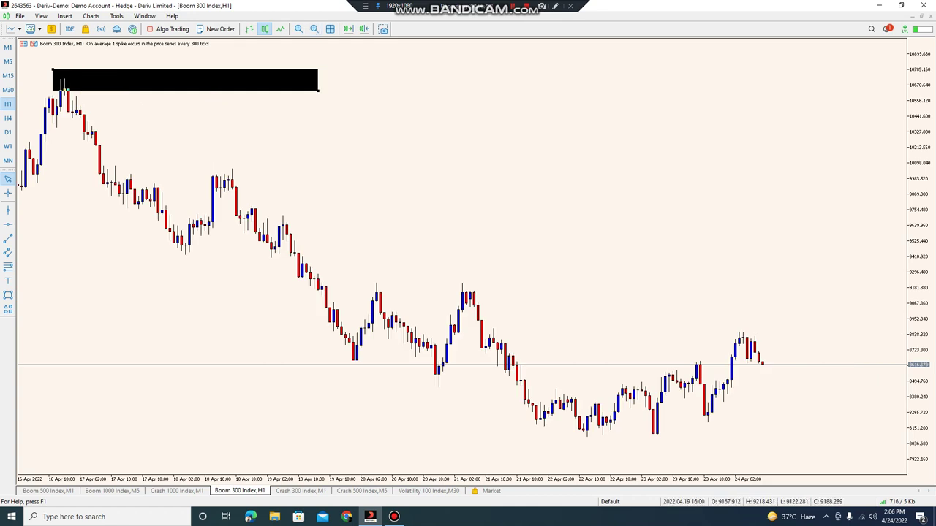
click(8, 239)
mouse_move(63, 80)
mouse_down()
mouse_move(226, 210)
mouse_move(494, 386)
mouse_move(618, 451)
mouse_move(670, 447)
mouse_move(669, 437)
mouse_up()
right_click(670, 438)
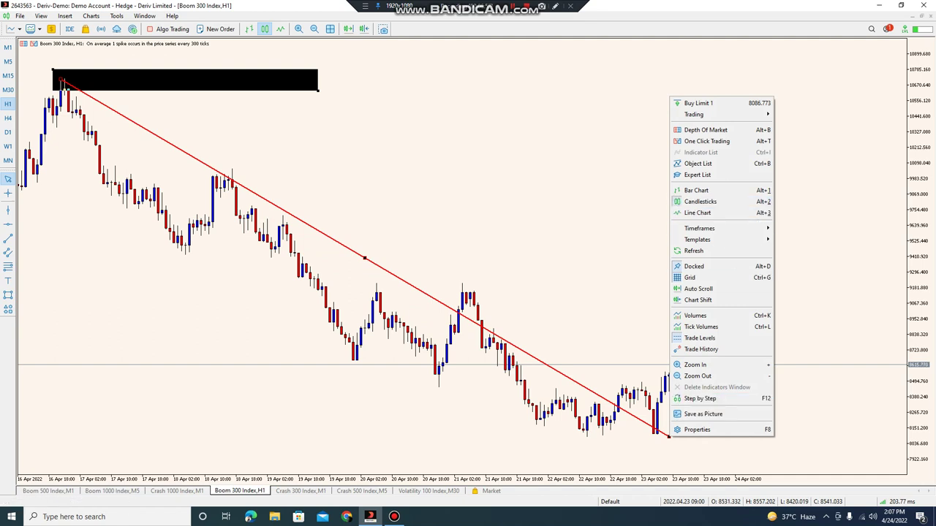
right_click(669, 437)
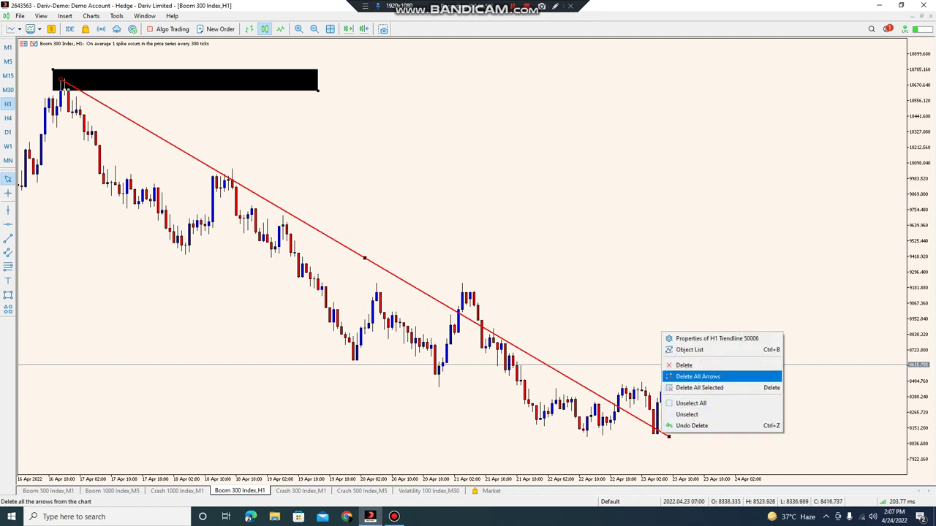
click(695, 364)
Step: Draw a support-zone rectangle at the 14 April low extending to about 19 April, and a rising trendline from it toward the resistance zone
drag(289, 293, 458, 292)
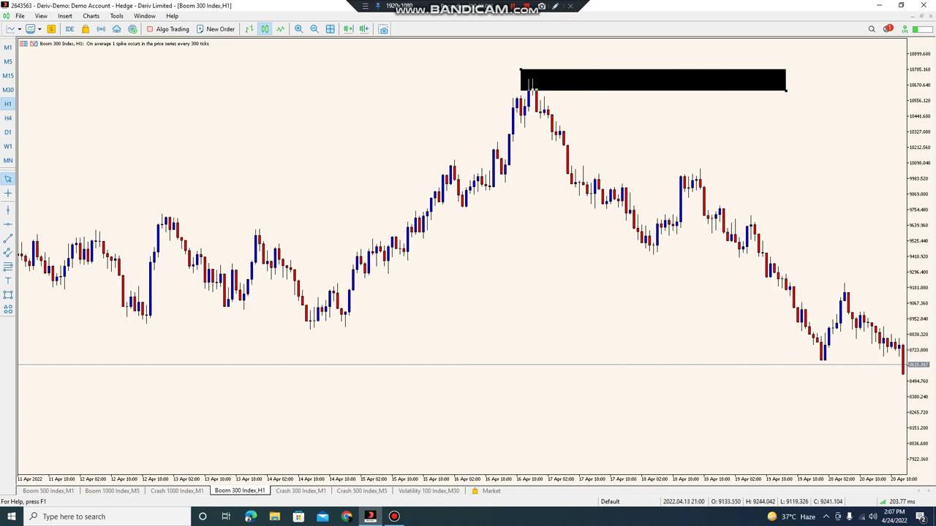
click(8, 295)
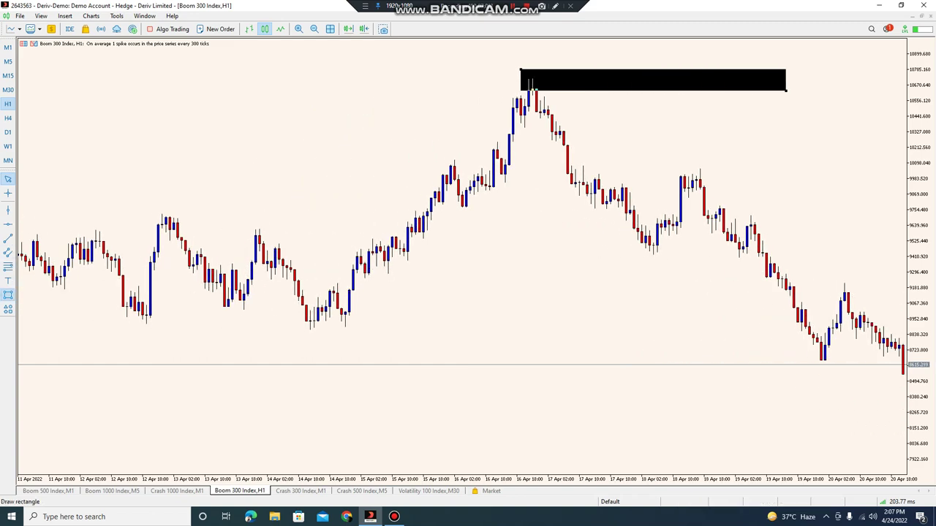
mouse_move(342, 316)
mouse_down()
mouse_move(351, 329)
mouse_move(797, 333)
mouse_up()
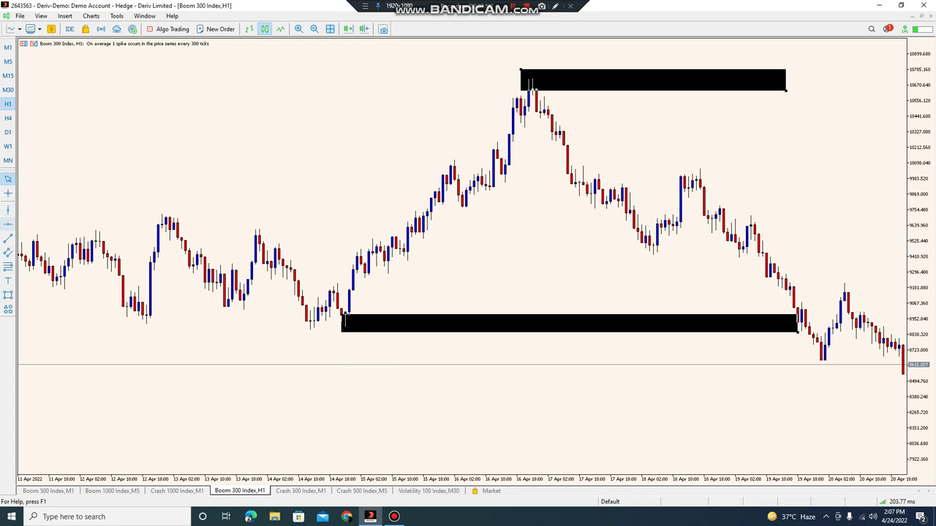
click(9, 239)
drag(345, 319, 591, 106)
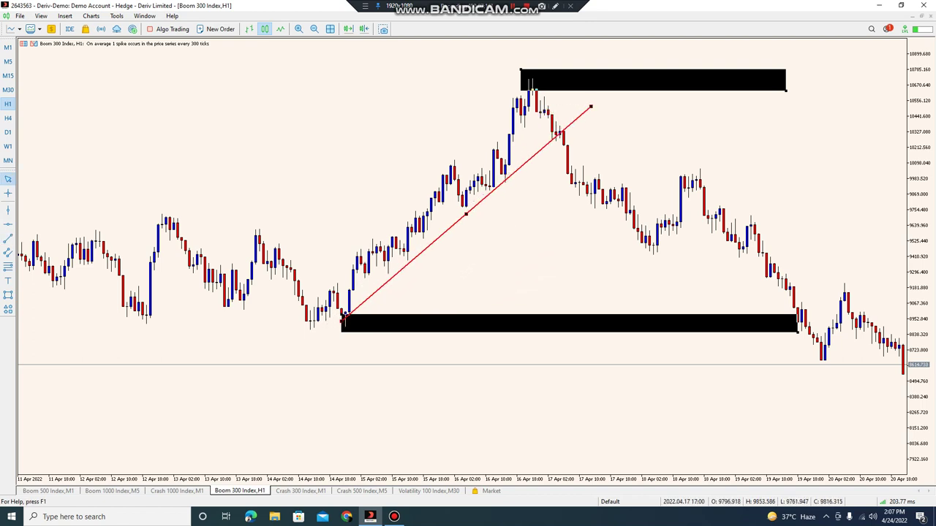
Step: Draw a thin support-zone rectangle under the 8 April low and a resistance-zone rectangle over the 5 April peak, both extending to about 12 April
drag(677, 263, 611, 264)
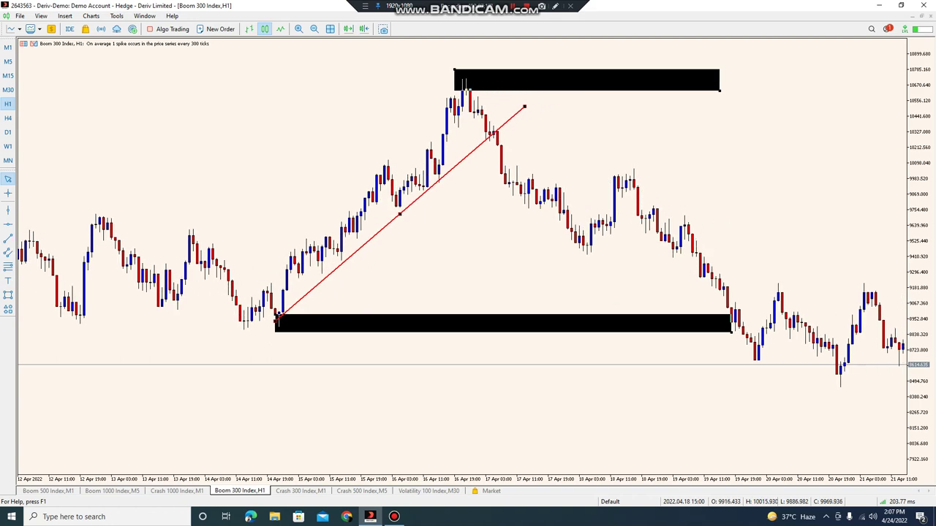
scroll(461, 219, up, 5)
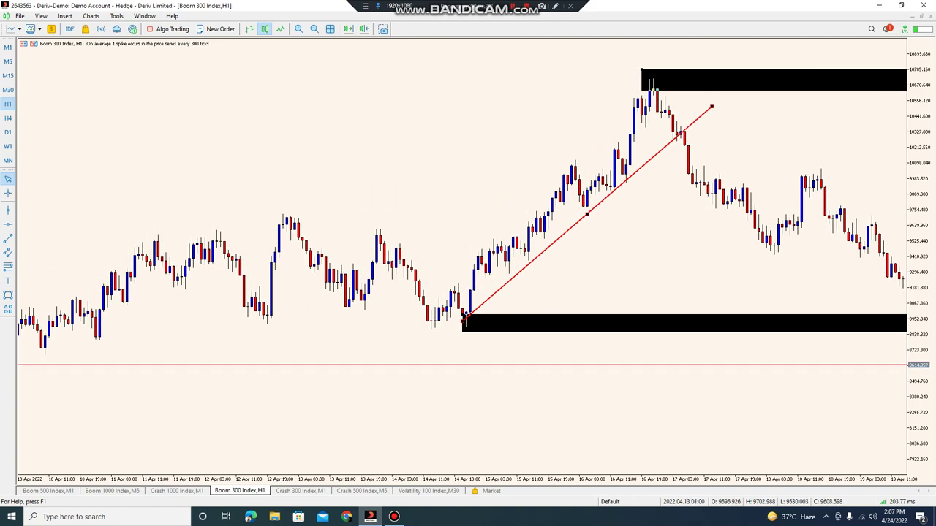
scroll(461, 256, up, 5)
scroll(461, 256, up, 5)
scroll(461, 256, up, 10)
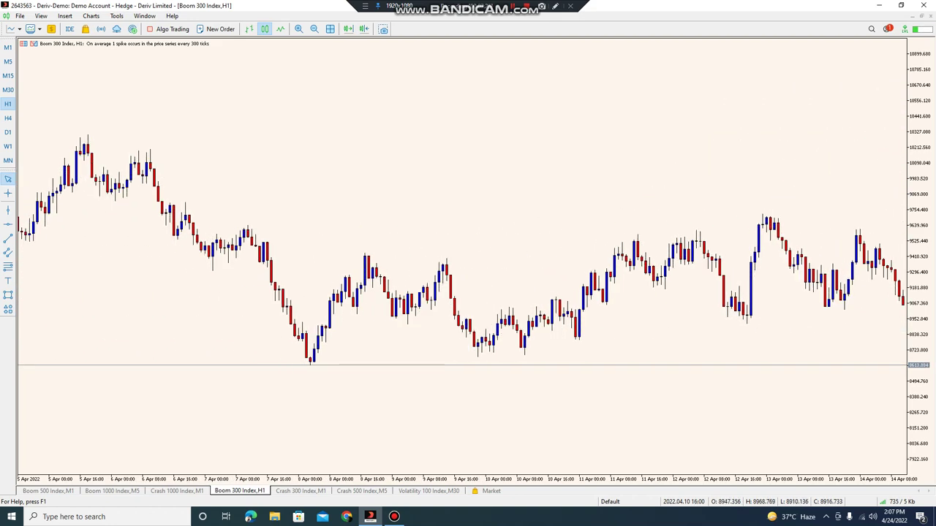
click(8, 295)
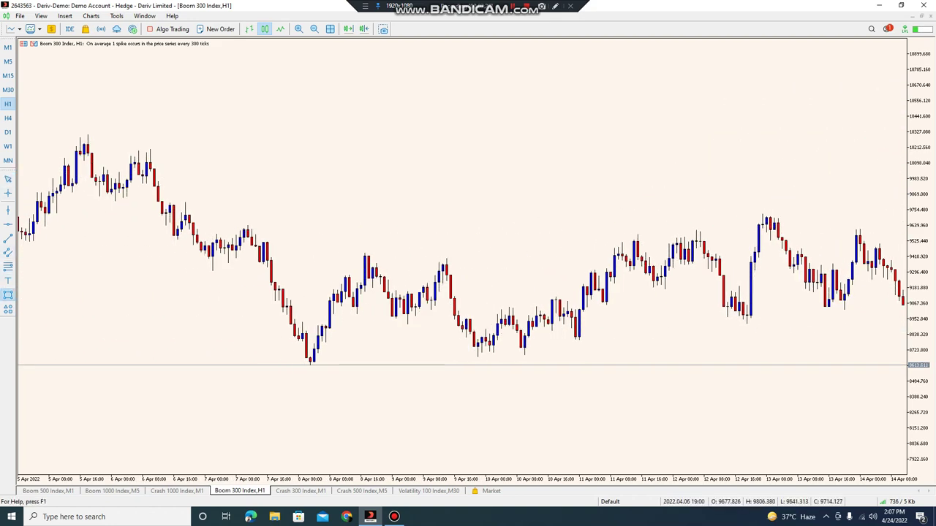
drag(320, 368, 747, 368)
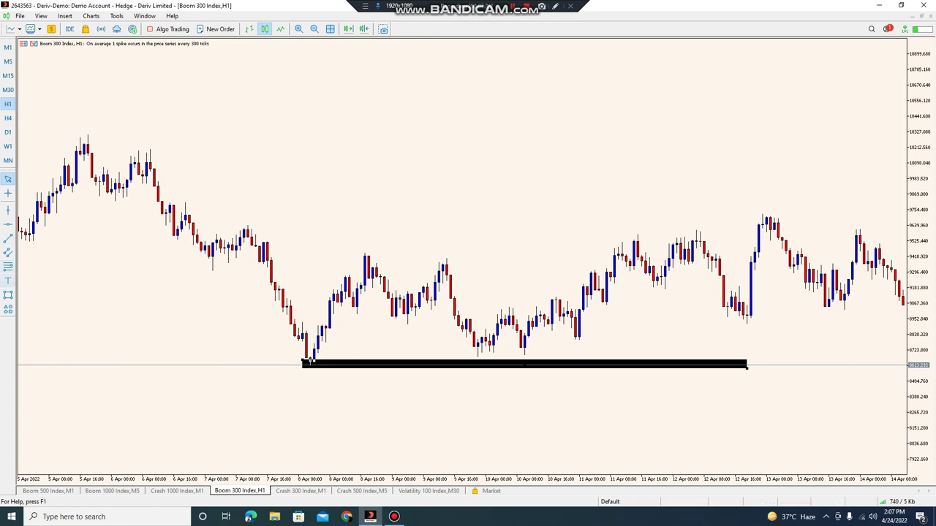
click(8, 295)
drag(82, 134, 700, 140)
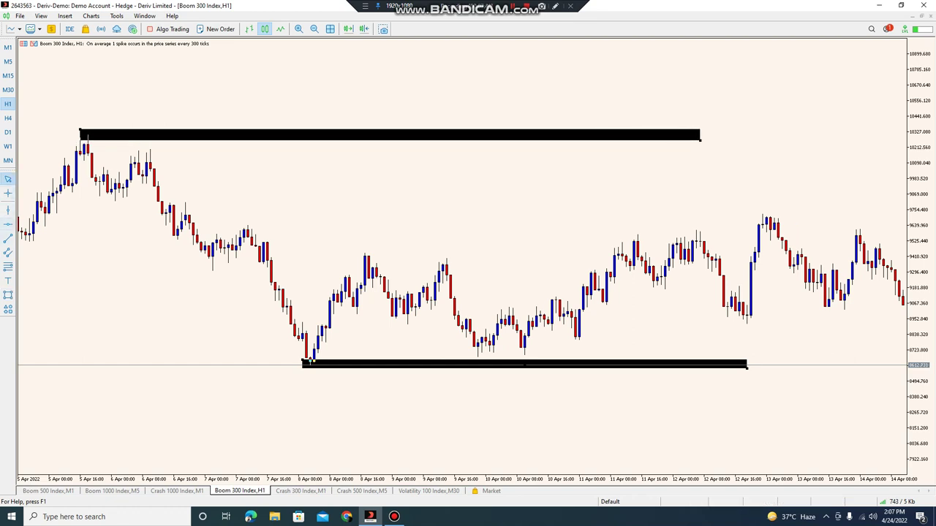
Step: Draw a falling trendline from the 5 April peak to the 8 April low and a rising one to about 12 April, and delete both
click(8, 238)
mouse_move(86, 134)
mouse_down()
mouse_move(294, 358)
mouse_move(720, 242)
mouse_move(754, 215)
mouse_up()
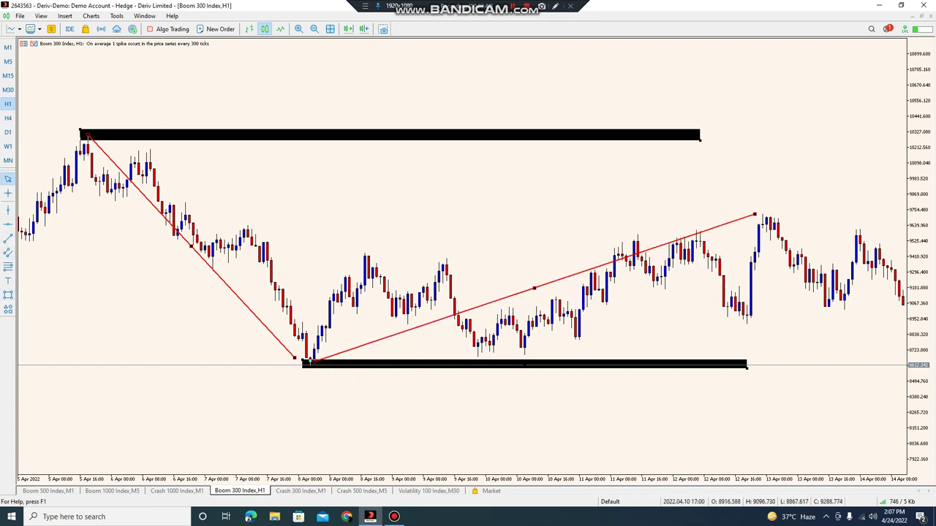
drag(158, 293, 341, 292)
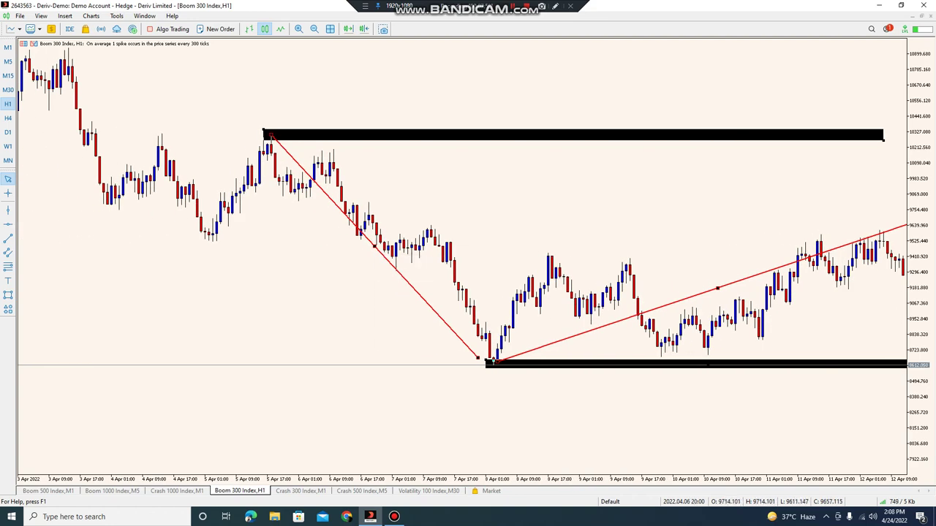
right_click(374, 247)
click(395, 291)
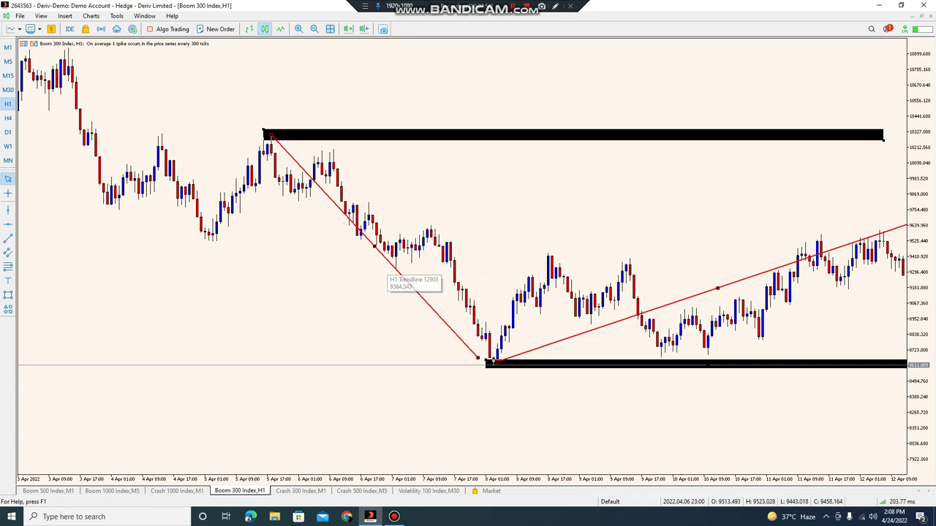
right_click(375, 246)
click(398, 278)
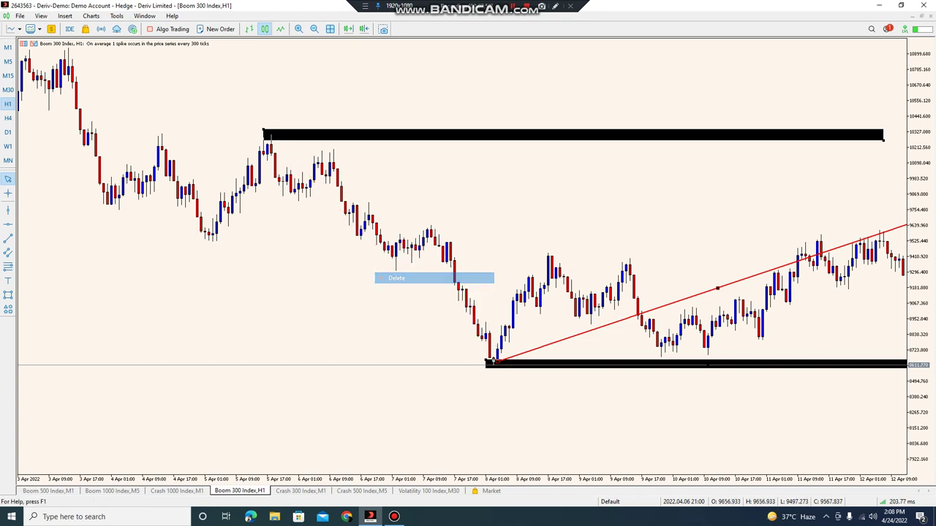
right_click(557, 341)
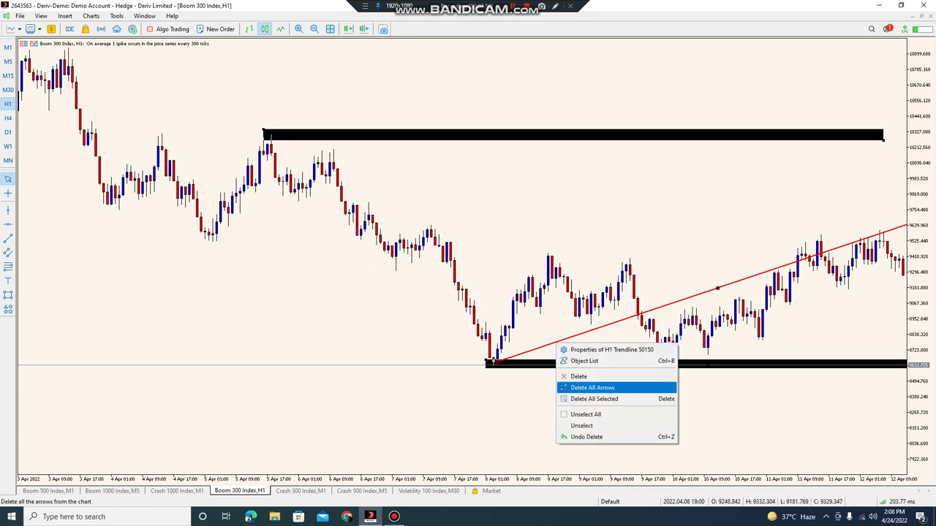
click(578, 376)
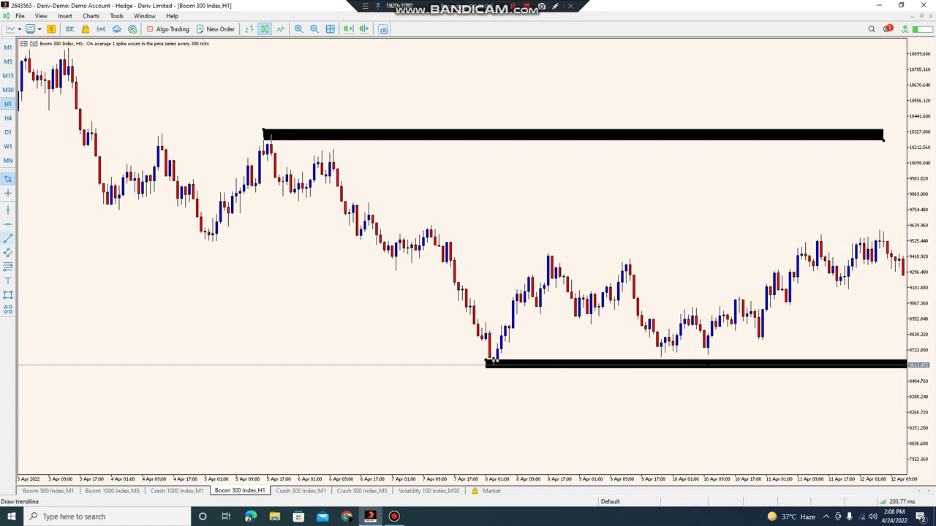
Step: Draw a middle-zone rectangle around the 8 and 9 April peaks from about 7 to 12 April, with a short pointer trendline at its start
click(8, 294)
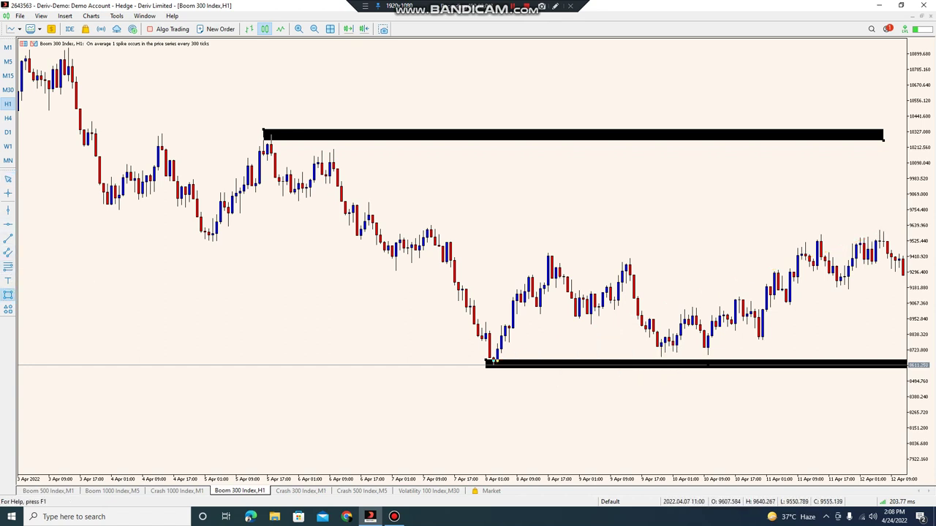
mouse_move(424, 262)
mouse_down()
mouse_move(534, 300)
mouse_move(512, 288)
mouse_move(872, 286)
mouse_up()
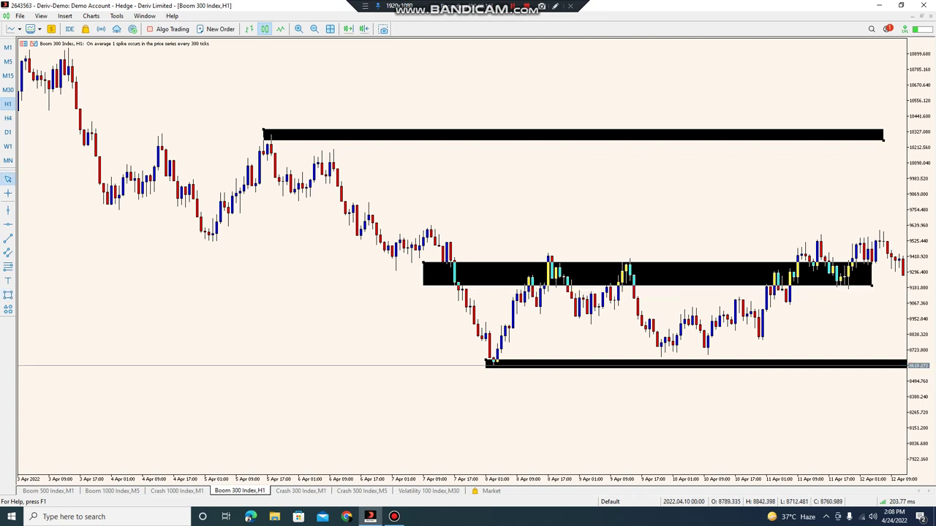
drag(422, 263, 435, 258)
click(8, 238)
drag(423, 280, 455, 272)
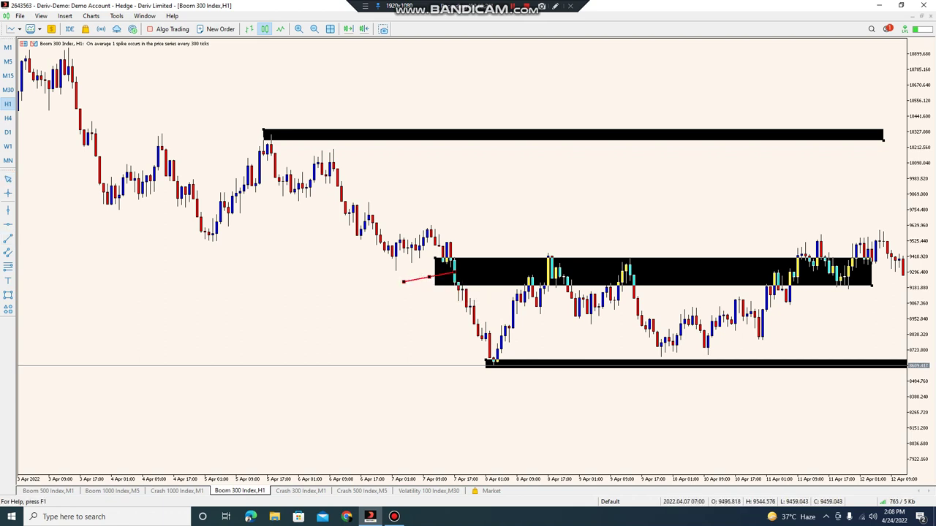
mouse_move(430, 277)
mouse_down()
mouse_move(346, 277)
mouse_move(420, 277)
mouse_up()
Step: Draw a falling trendline from the 8 April peak to the following low with a pointer line above, and a thin support-zone rectangle through that low
drag(540, 277, 373, 277)
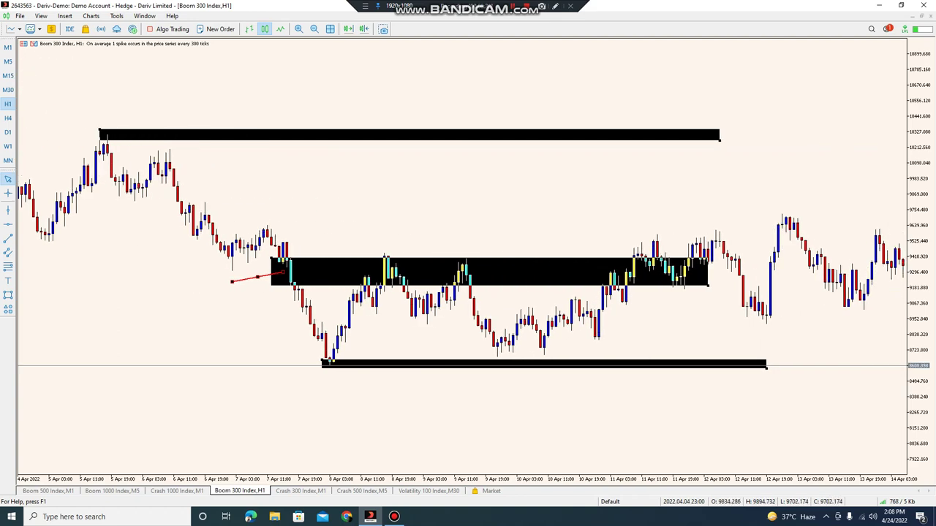
click(8, 238)
drag(388, 246, 414, 320)
click(8, 238)
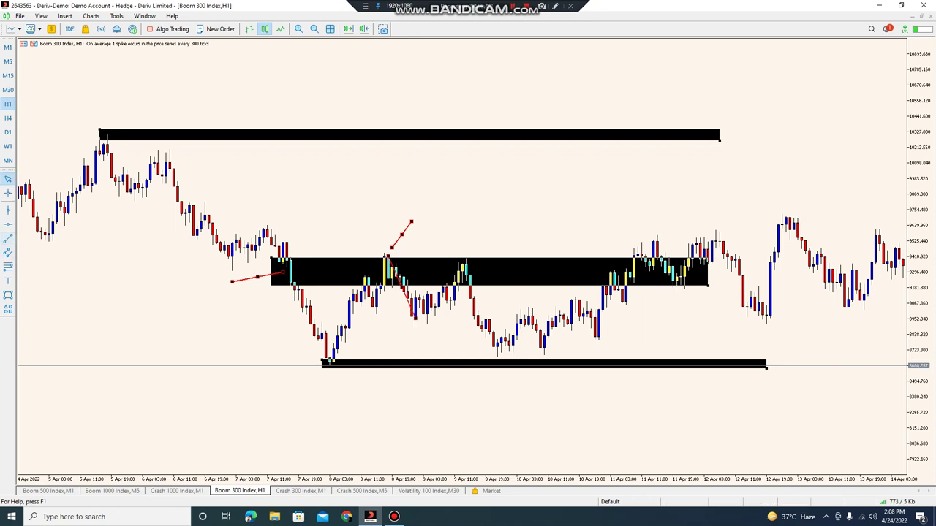
click(8, 294)
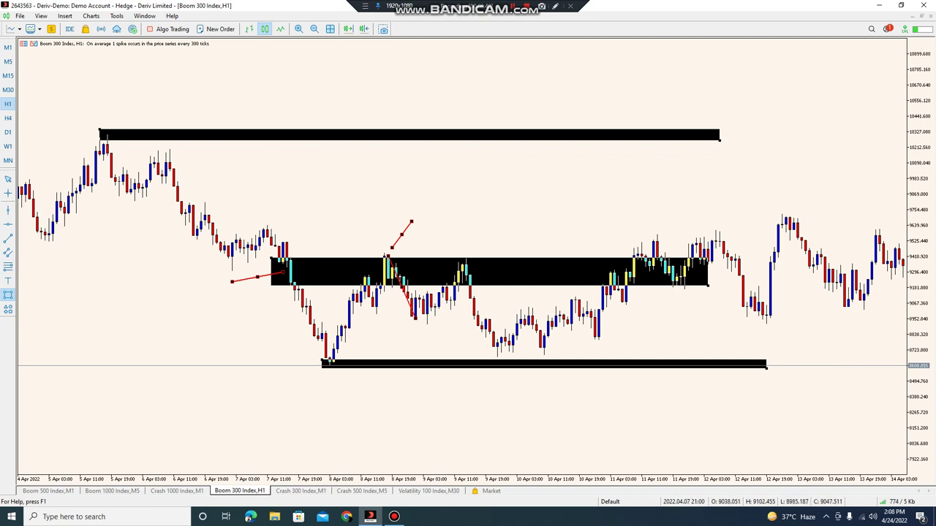
drag(318, 329, 477, 324)
Step: Draw a rising trendline from the thin zone to the 9 April peak and a falling one to the 9 April low, aiming the pointer line at the peak
click(8, 238)
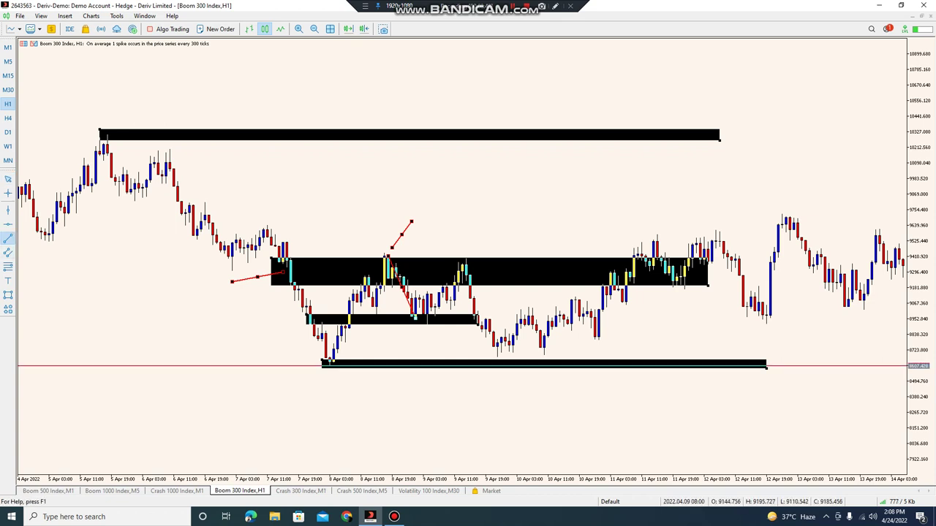
drag(413, 318, 462, 261)
mouse_move(391, 248)
mouse_down()
mouse_move(242, 275)
mouse_move(458, 258)
mouse_move(497, 354)
mouse_move(497, 346)
mouse_up()
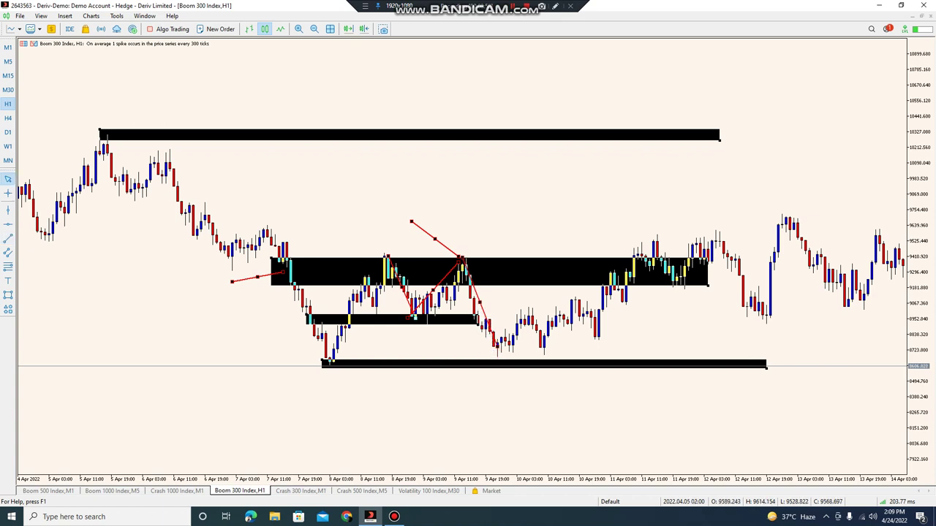
Step: Draw a short pointer trendline toward the 8 April support zone, and a rising trendline from the 9 April low to the middle zone on 11 April
click(8, 238)
mouse_move(290, 400)
mouse_down()
mouse_move(329, 366)
mouse_move(321, 376)
mouse_up()
click(8, 239)
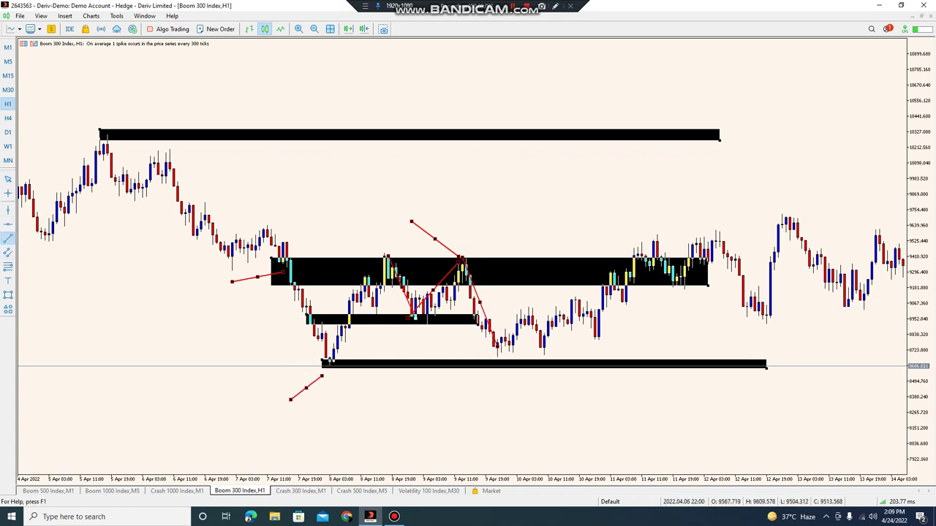
drag(498, 353, 631, 260)
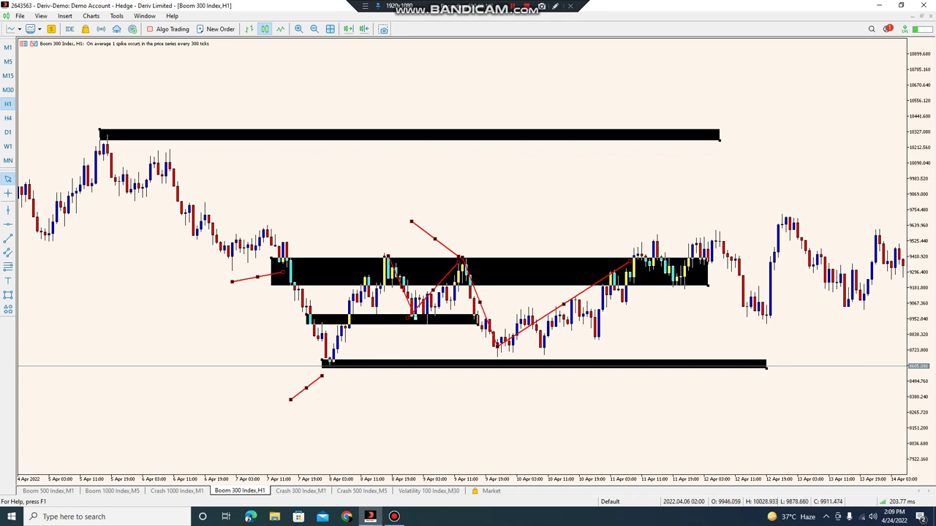
Step: Draw a support-zone rectangle at the 2 April low, with a short pointer trendline and a rising trendline from it to the 2 April peak
scroll(462, 260, up, 2)
scroll(473, 305, up, 10)
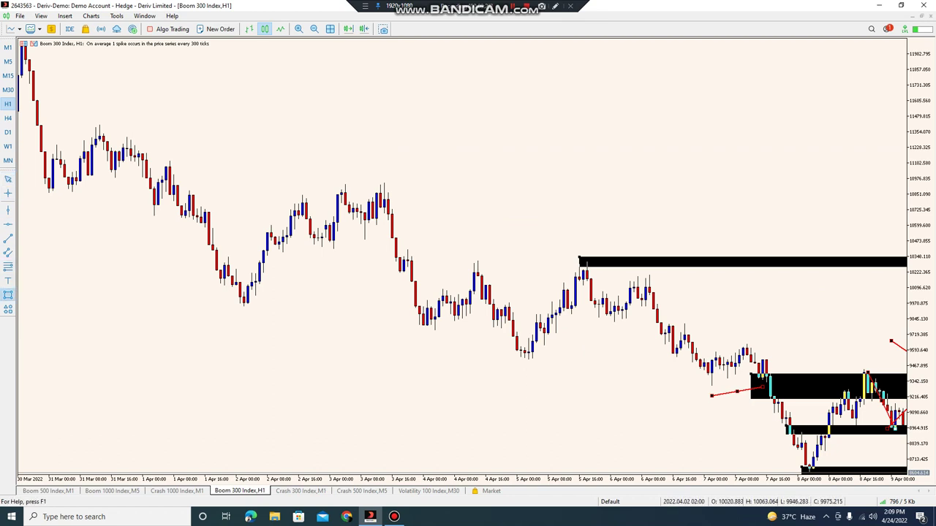
drag(242, 285, 306, 197)
click(8, 238)
click(8, 238)
drag(280, 274, 266, 280)
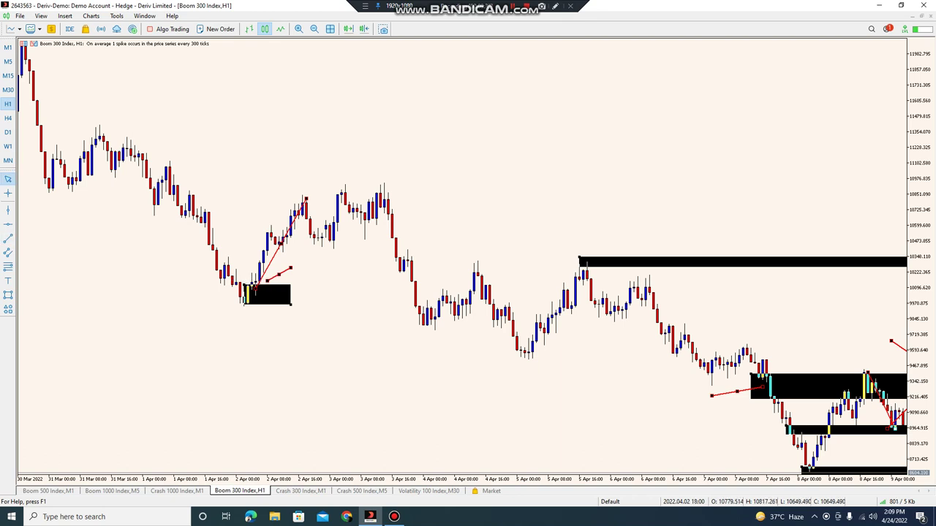
Step: Extend the 2 April zone to about 4 April 16:00, and draw falling trendlines from the 3 April peak and from the zone's end
click(8, 238)
drag(380, 184, 419, 314)
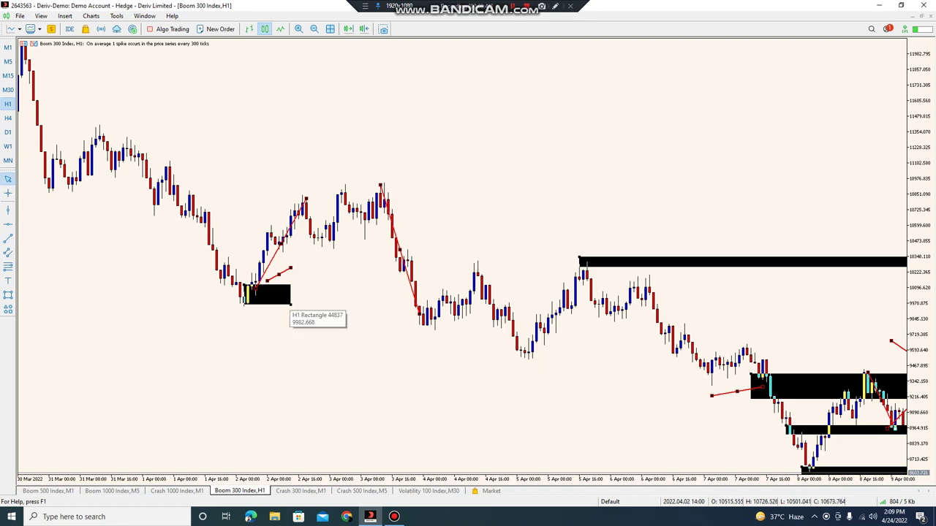
drag(291, 305, 497, 308)
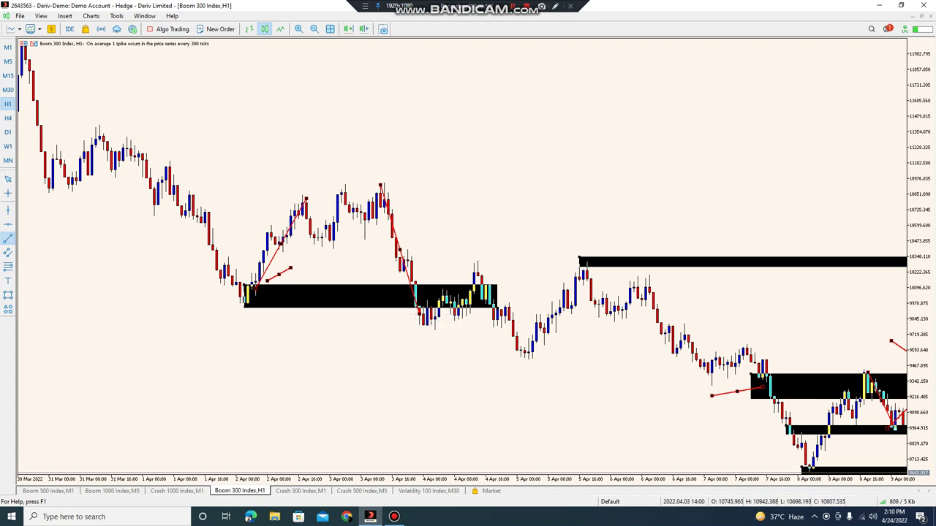
mouse_move(494, 307)
mouse_down()
mouse_move(539, 351)
mouse_move(524, 367)
mouse_up()
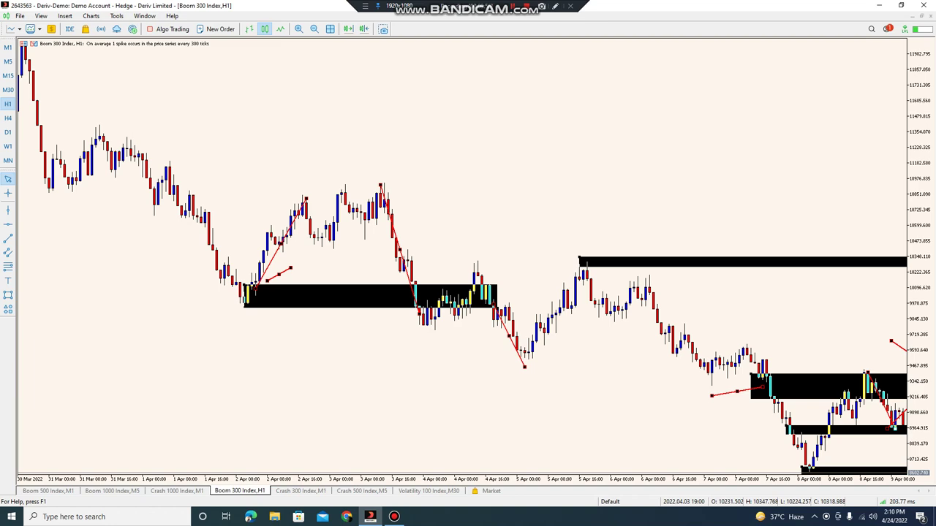